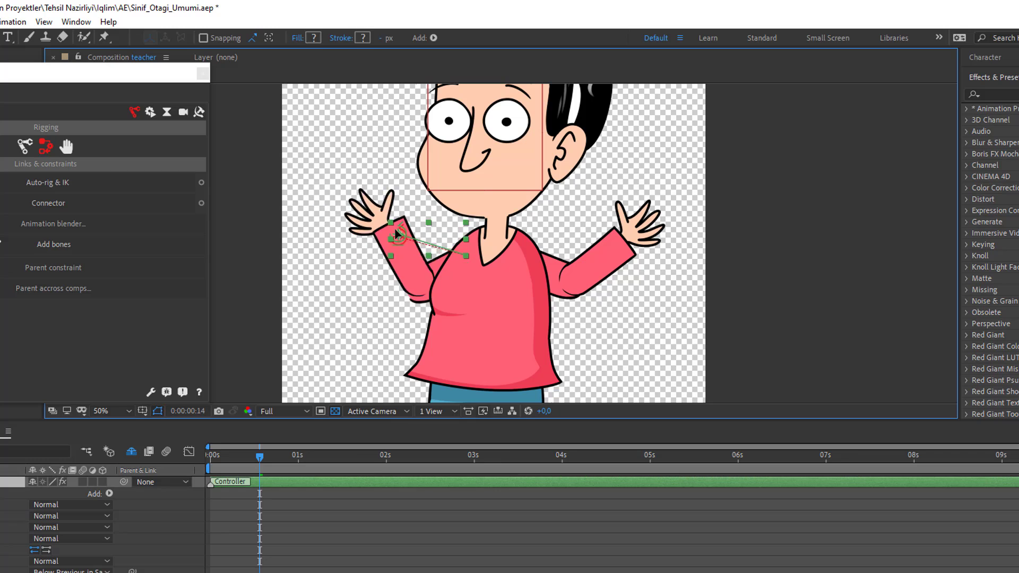
Undo the last moves of one arm's controller and apply Auto-rig & IK to the opposite arm's layers.
key(ctrl+z)
key(ctrl+z)
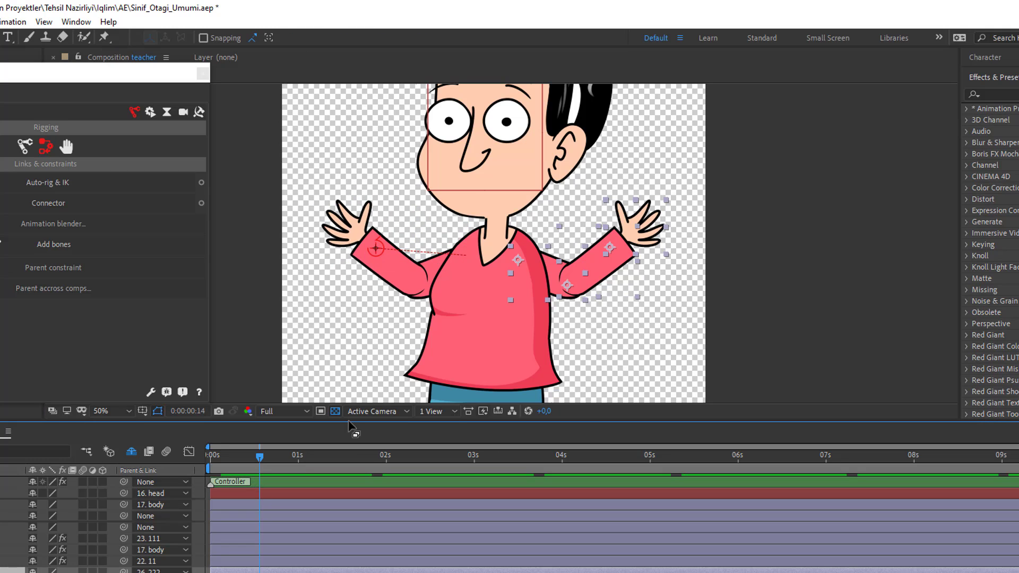
click(63, 183)
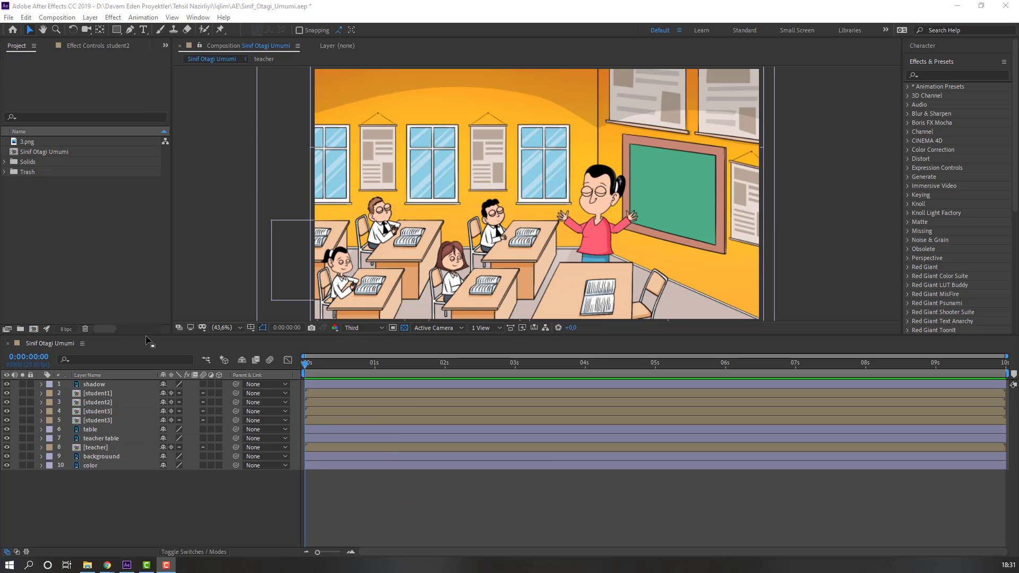
Open the teacher composition from the classroom scene and frame the character's upper body.
click(99, 448)
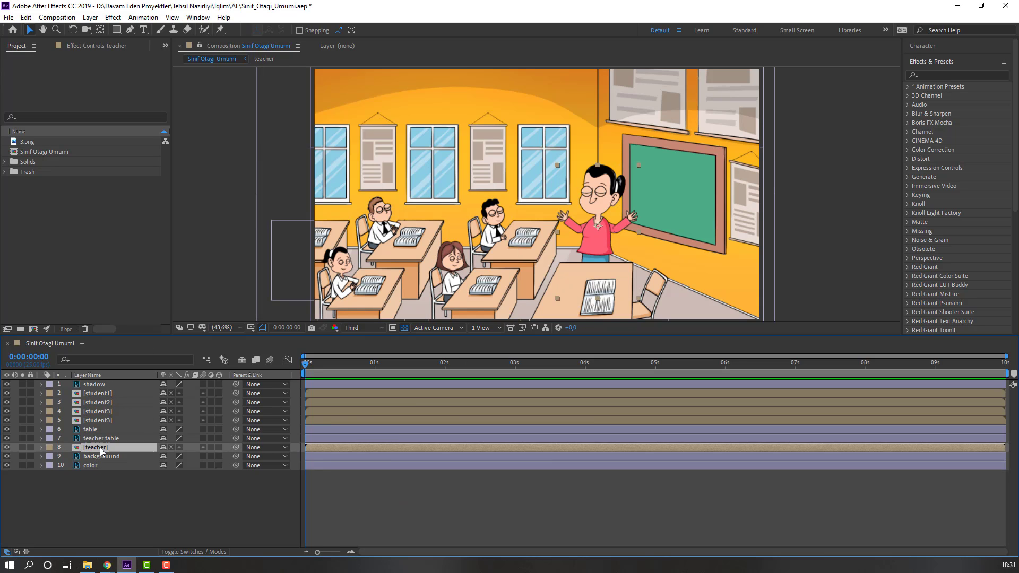
double_click(99, 447)
drag(362, 299, 337, 211)
click(278, 248)
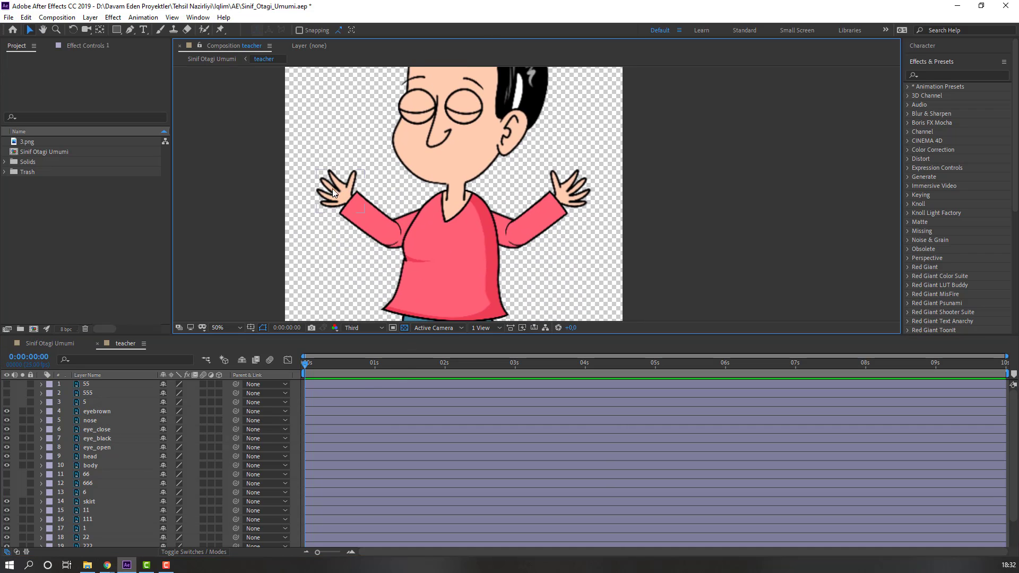
Isolate the teacher's hand layer 1 with solo and set the preview resolution to Full.
click(338, 192)
click(23, 528)
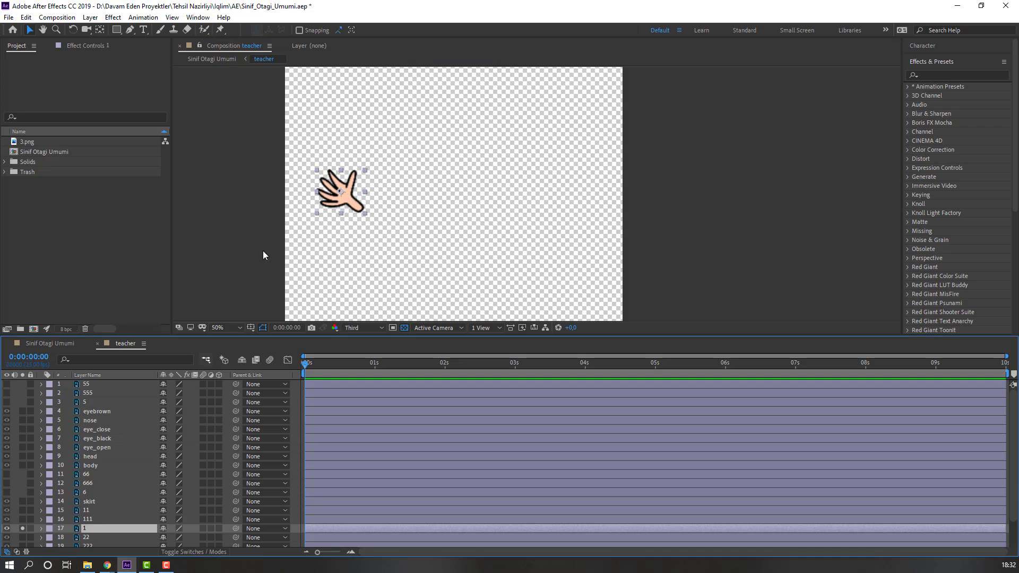
scroll(264, 221, up, 2)
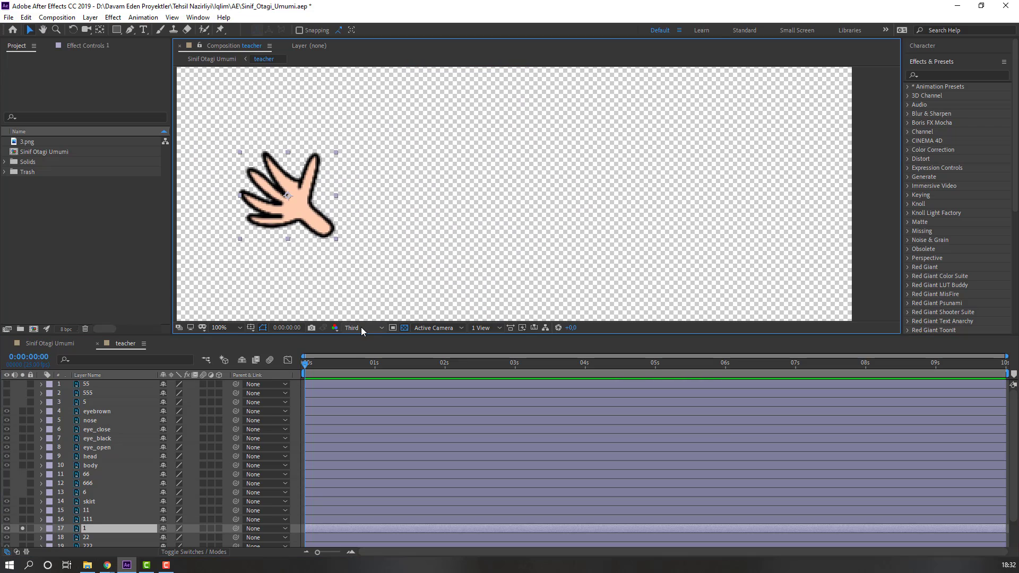
click(361, 327)
click(359, 355)
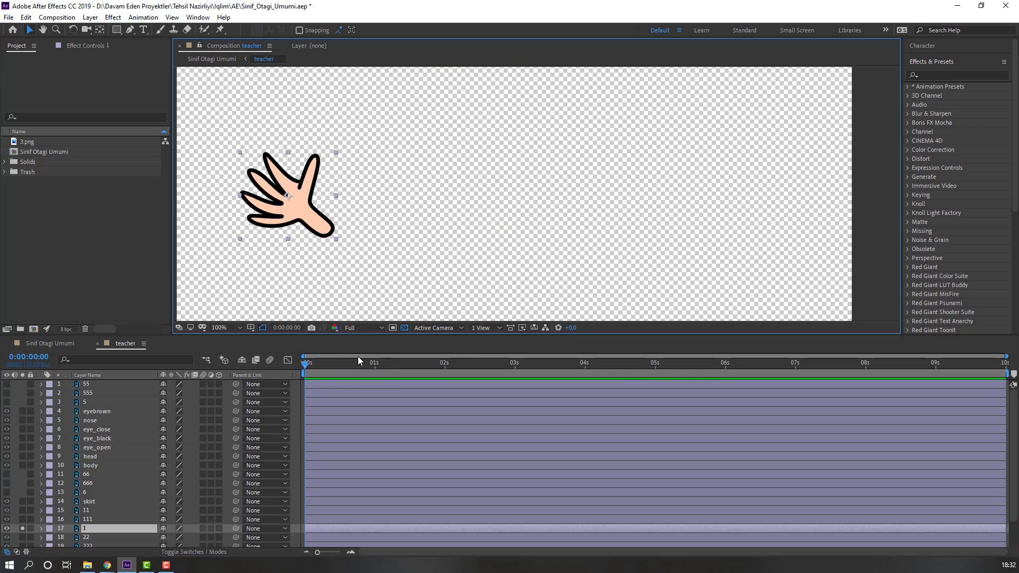
Move the anchor point of hand layer 1 to the wrist end and turn off its solo.
key(y)
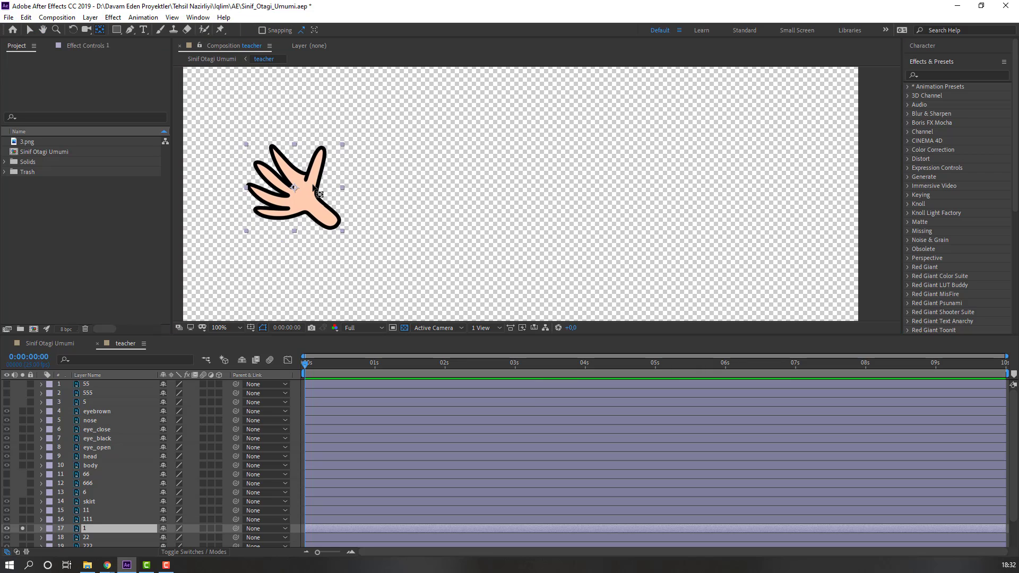
drag(299, 195, 332, 222)
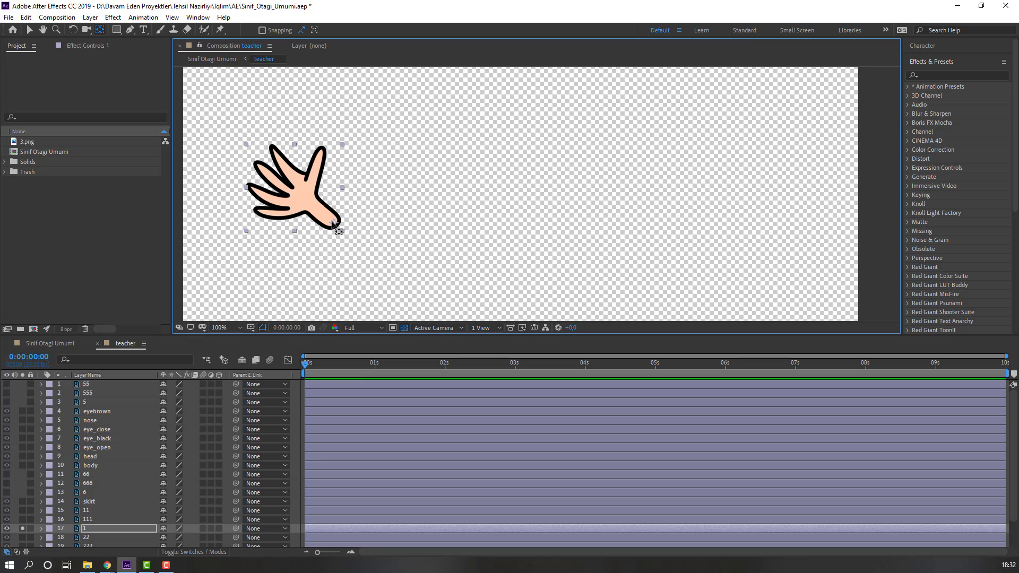
click(32, 31)
click(84, 537)
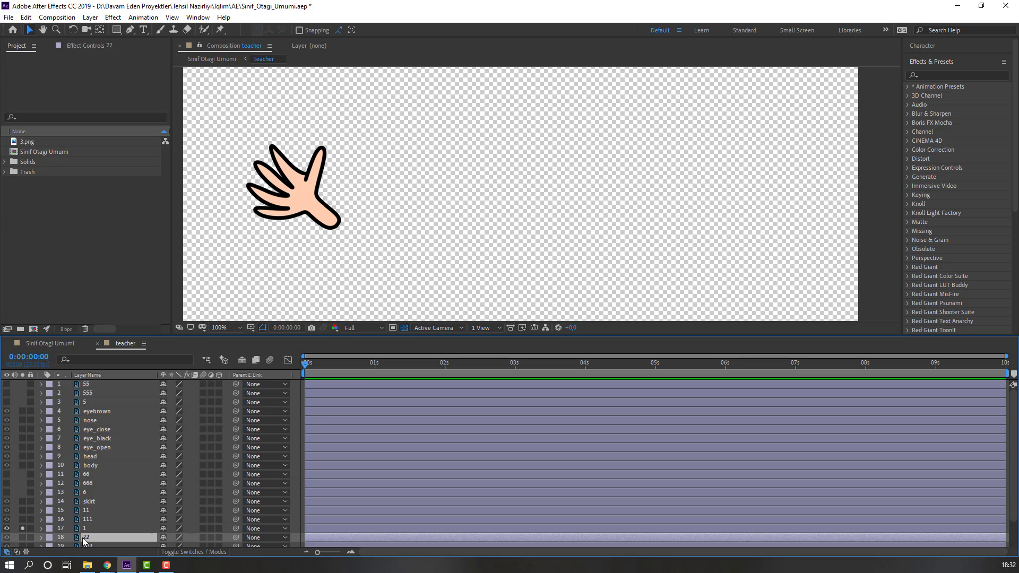
click(23, 528)
Solo forearm layer 11, move its anchor point to the elbow, and turn its solo off.
click(85, 511)
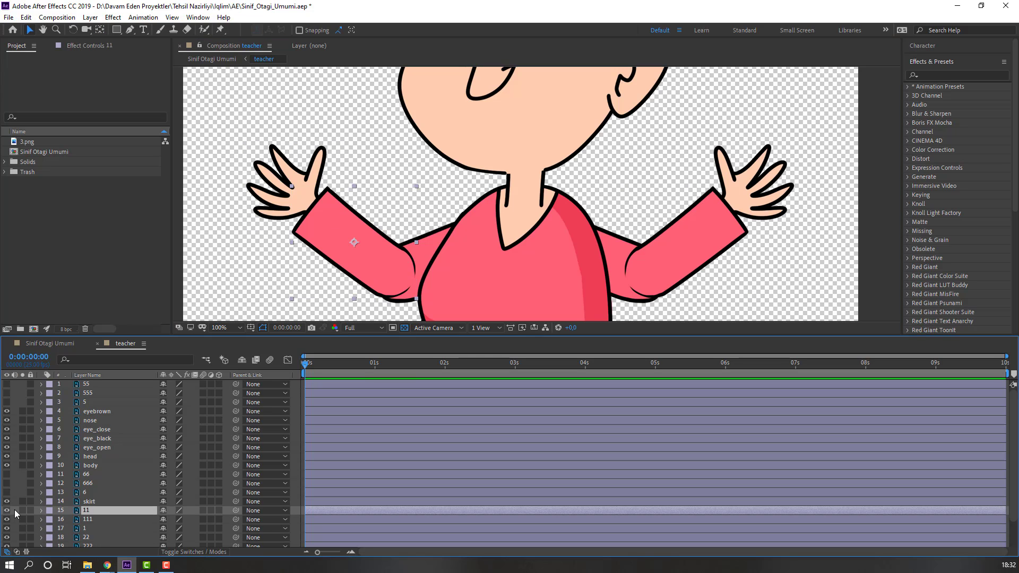
click(22, 510)
click(353, 237)
scroll(352, 236, right, 2)
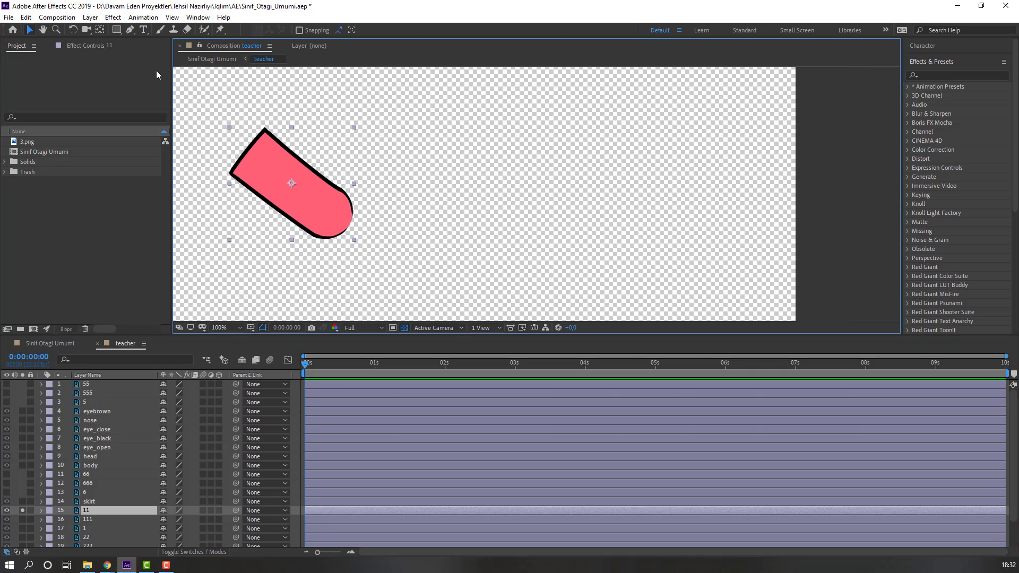
click(100, 30)
drag(291, 183, 342, 222)
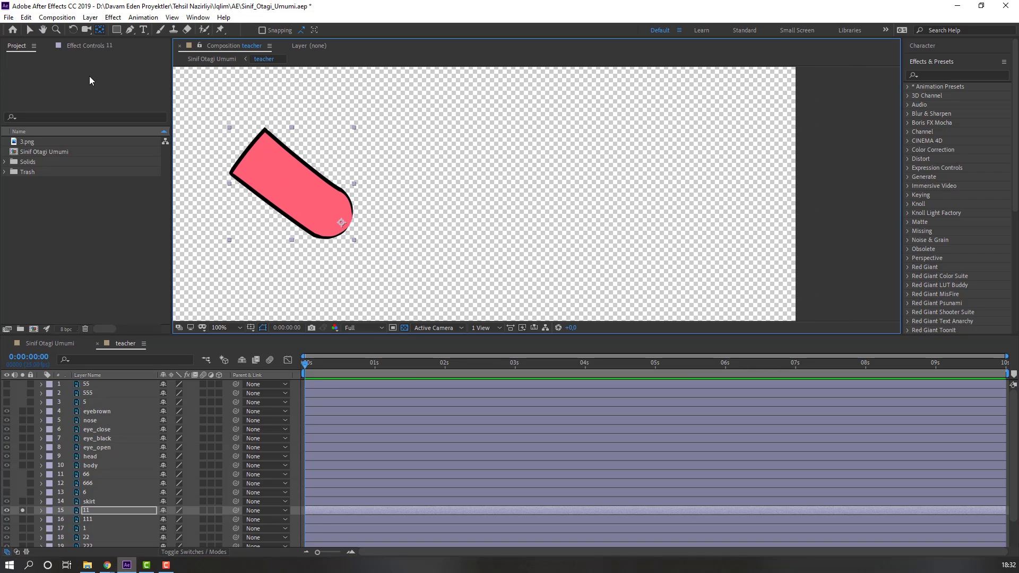
click(30, 31)
click(22, 510)
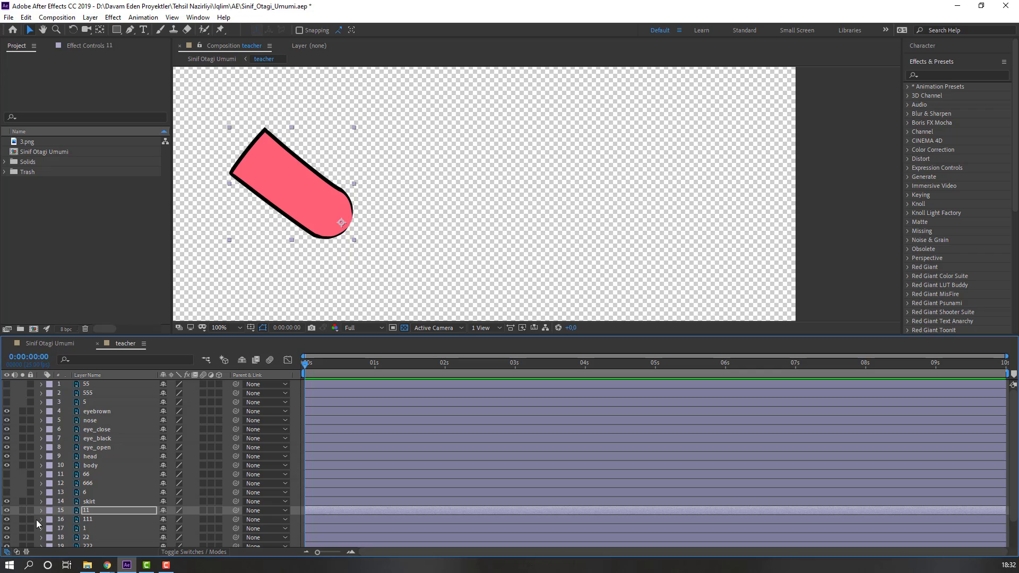
Solo upper arm layer 111, move its anchor point to the shoulder end, and turn its solo off.
click(23, 519)
click(100, 519)
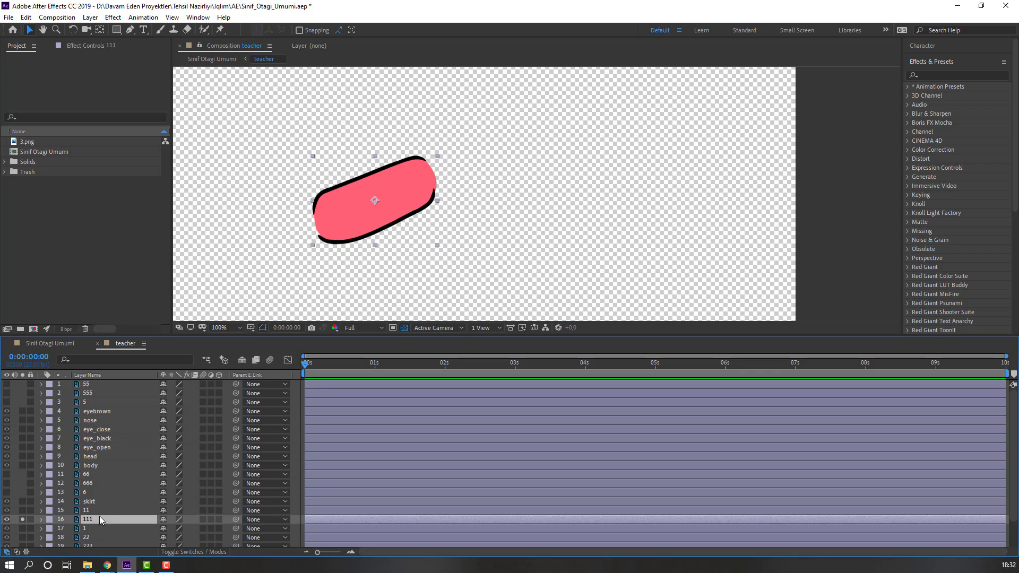
click(98, 31)
drag(375, 200, 413, 175)
click(29, 30)
click(22, 520)
Parent hand layer 1 to forearm layer 11, and forearm layer 11 to upper arm layer 111.
click(85, 529)
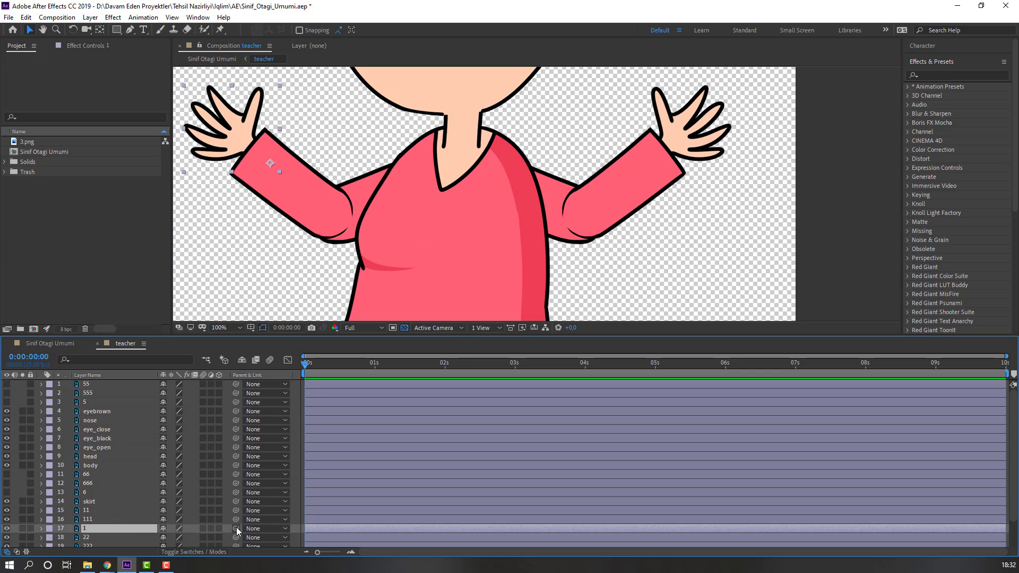
drag(133, 519, 91, 510)
click(91, 511)
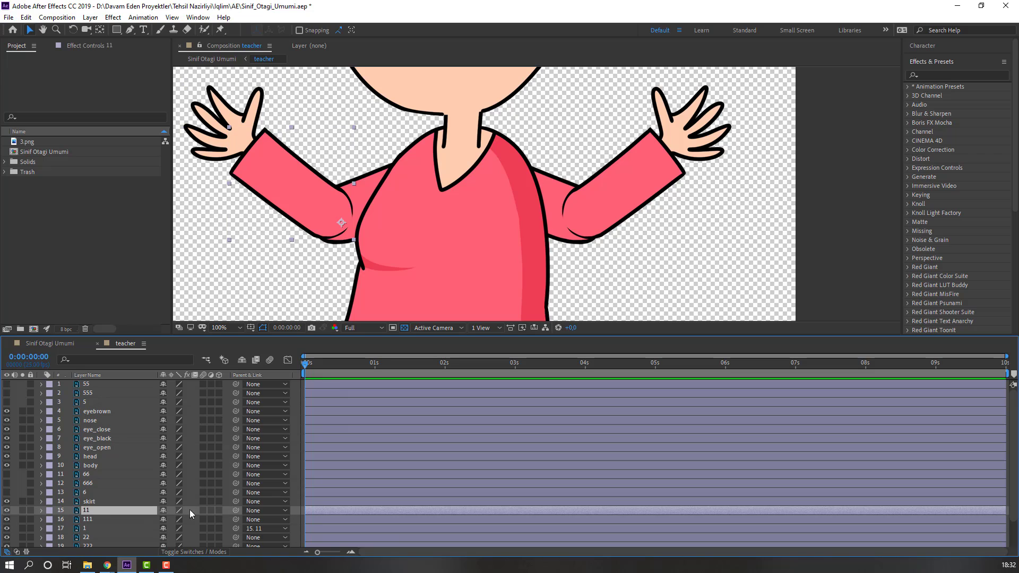
drag(191, 513, 87, 520)
Test the arm hierarchy by rotating upper arm layer 111, undo the rotation, and collapse the layer.
click(88, 520)
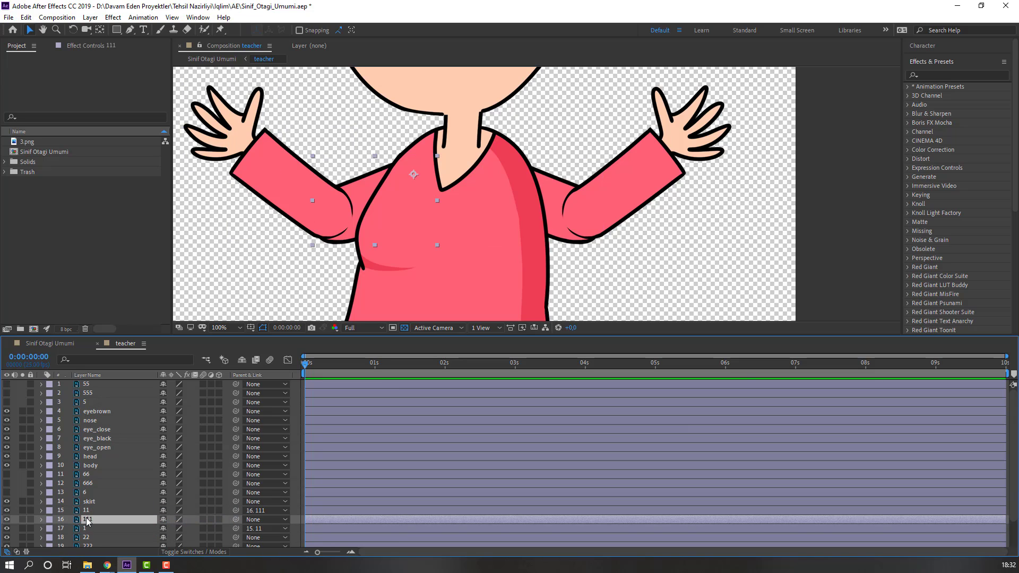
scroll(88, 520, down, 1)
key(r)
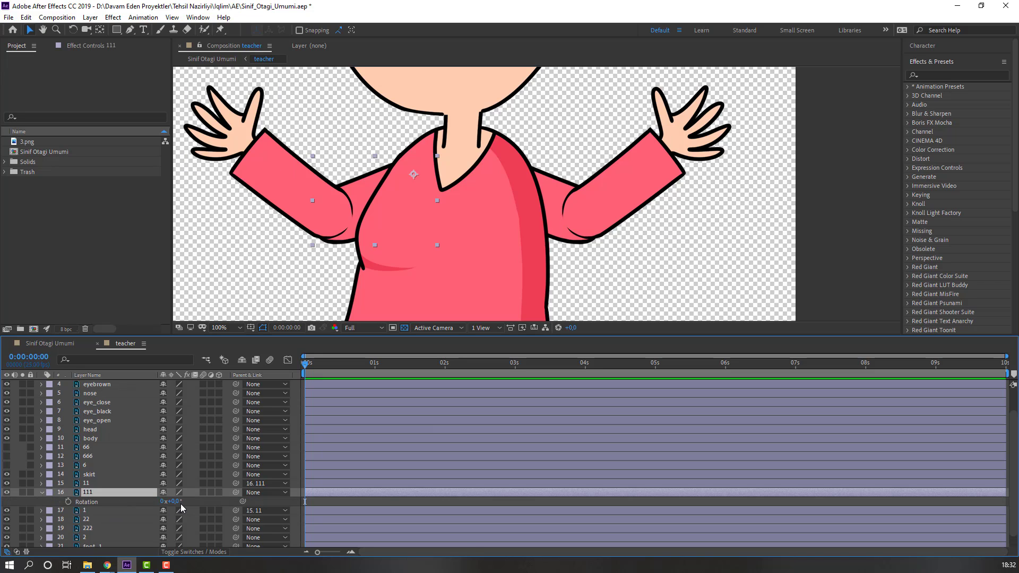
drag(177, 507, 182, 518)
key(ctrl+z)
click(40, 493)
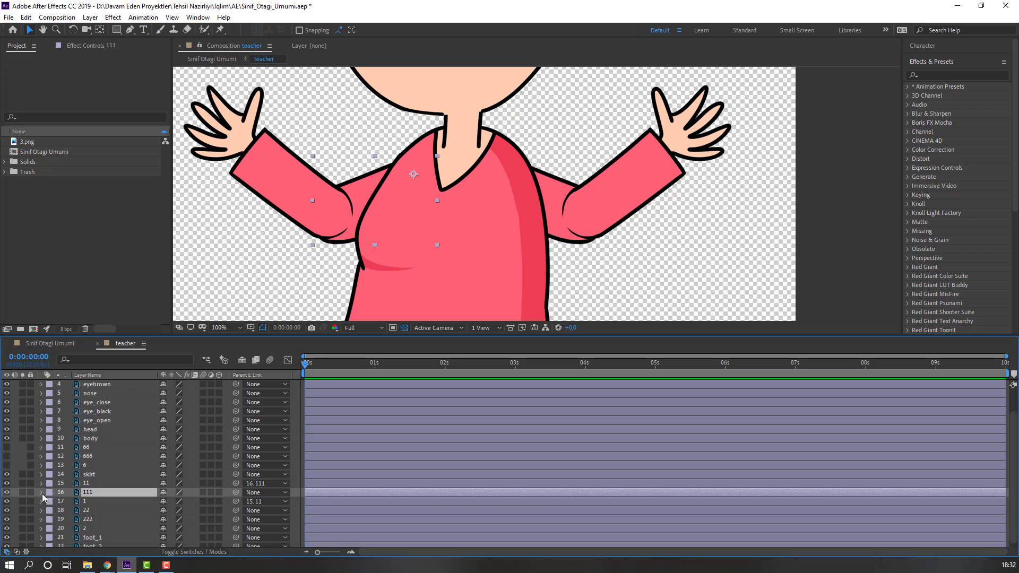
Save the project and move the isolated hand layer 2's anchor point to its wrist end.
key(ctrl+s)
drag(723, 163, 634, 182)
click(611, 142)
click(22, 528)
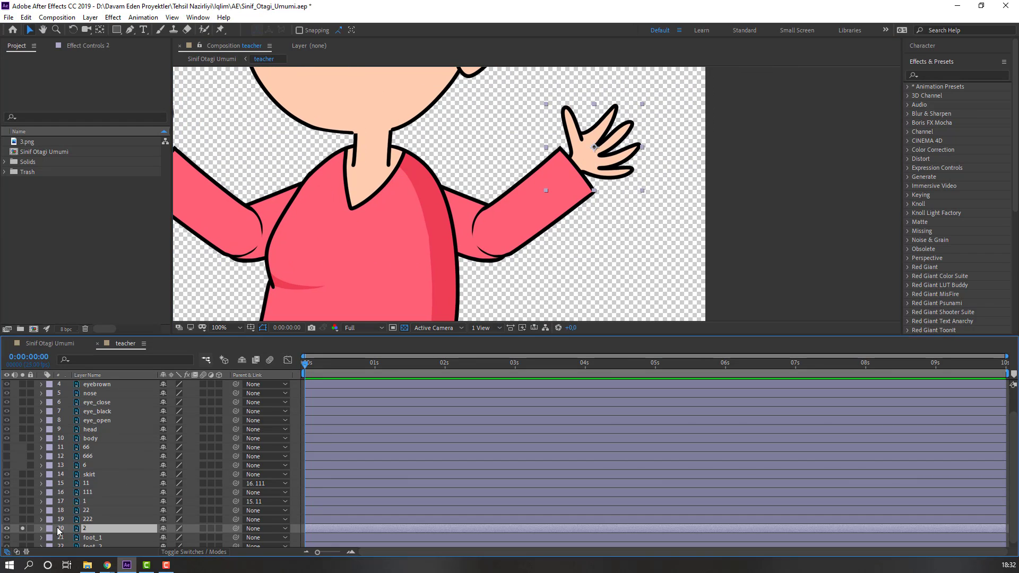
click(100, 29)
drag(594, 147, 545, 189)
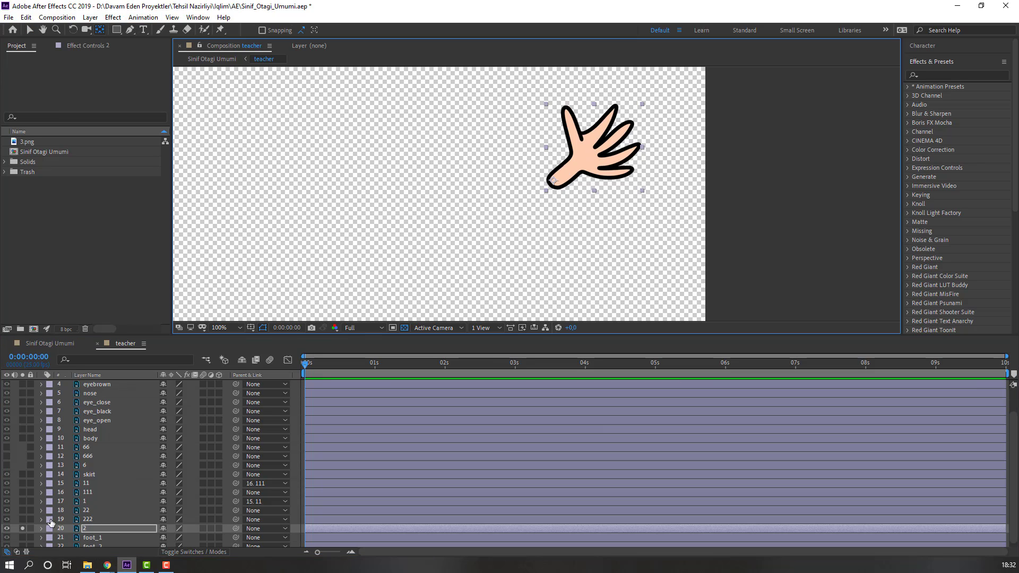
click(22, 528)
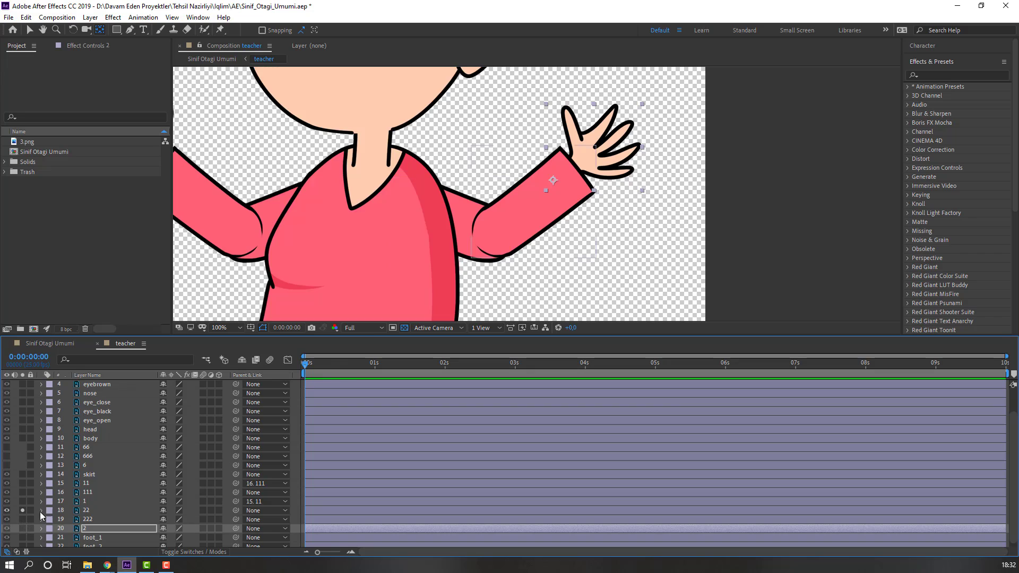
Solo forearm layer 22, move its anchor point to the elbow, and turn its solo off.
click(22, 510)
drag(529, 211, 480, 249)
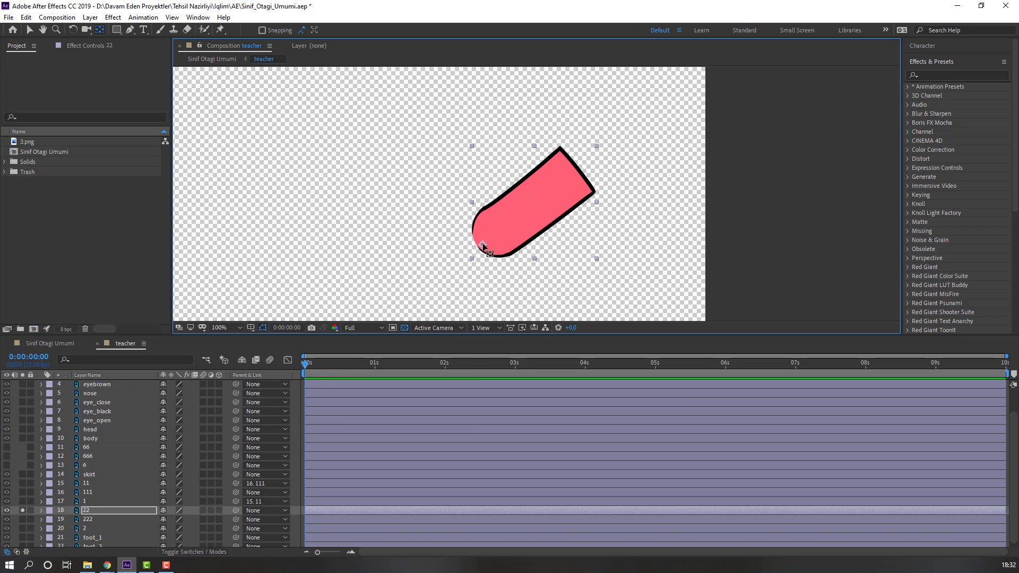
click(23, 510)
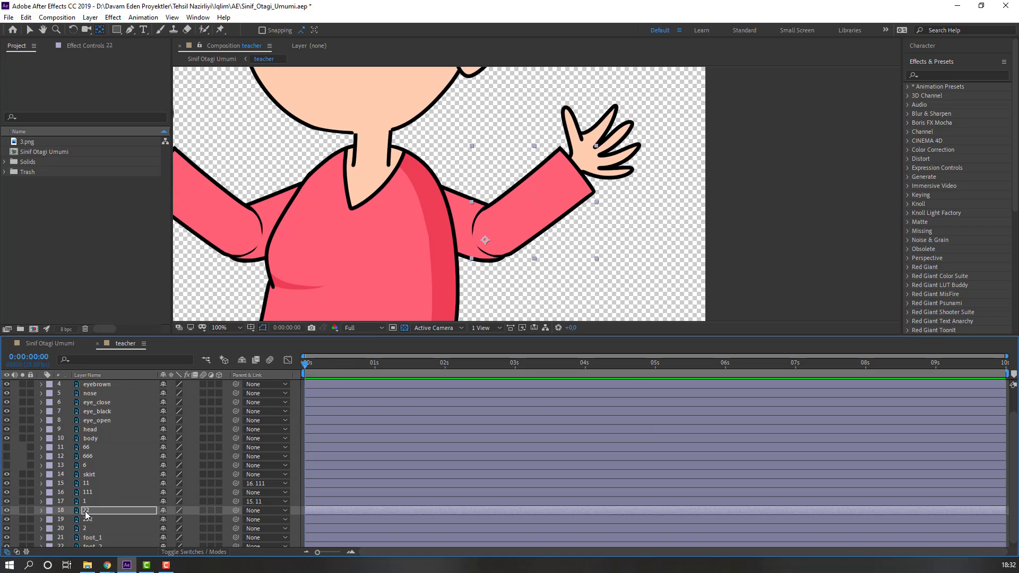
Solo upper arm layer 222, move its anchor point to the shoulder end, and turn its solo off.
click(22, 520)
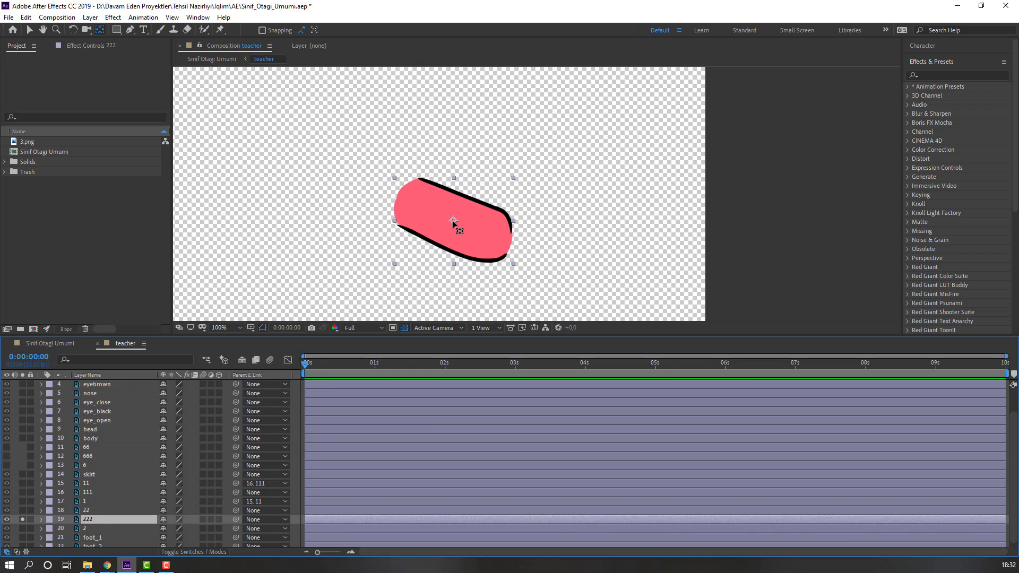
drag(454, 221, 407, 200)
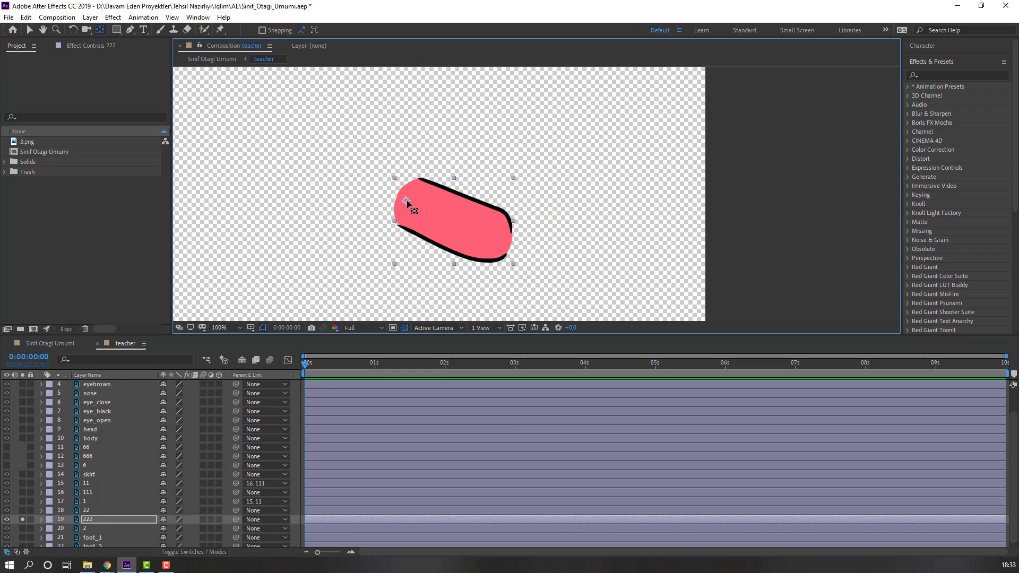
click(30, 29)
click(23, 520)
Parent hand layer 2 to forearm layer 22, and forearm layer 22 to upper arm layer 222.
click(90, 529)
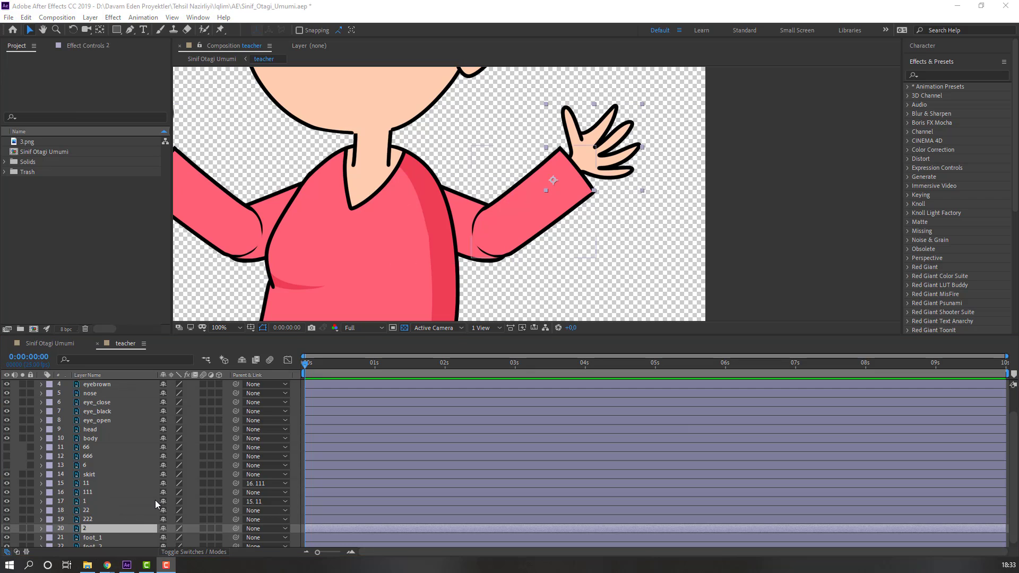
drag(236, 529, 103, 514)
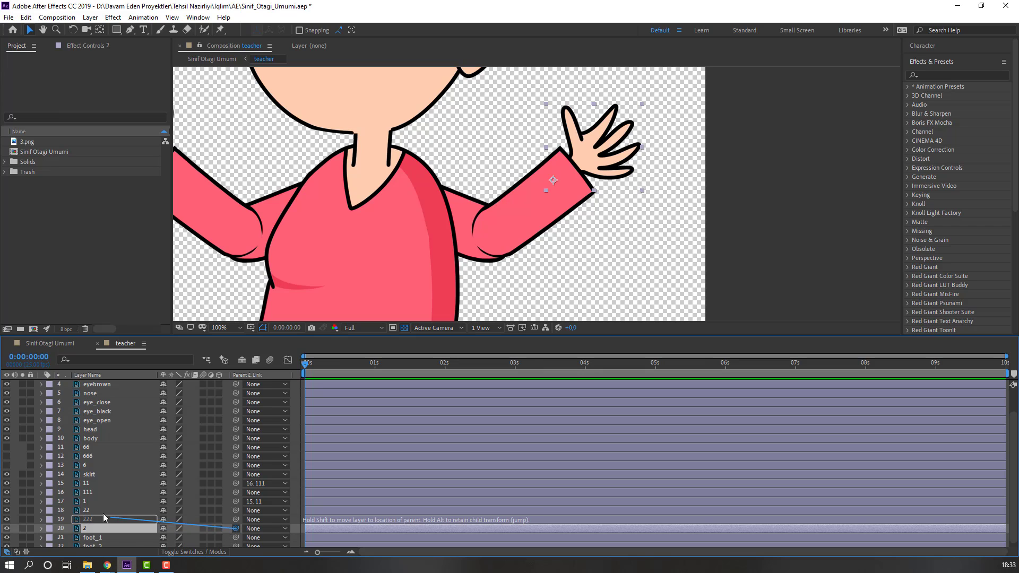
click(203, 510)
drag(236, 510, 90, 523)
Test the second arm's hierarchy by rotating upper arm layer 222, undo the rotation, and collapse the layer.
click(89, 520)
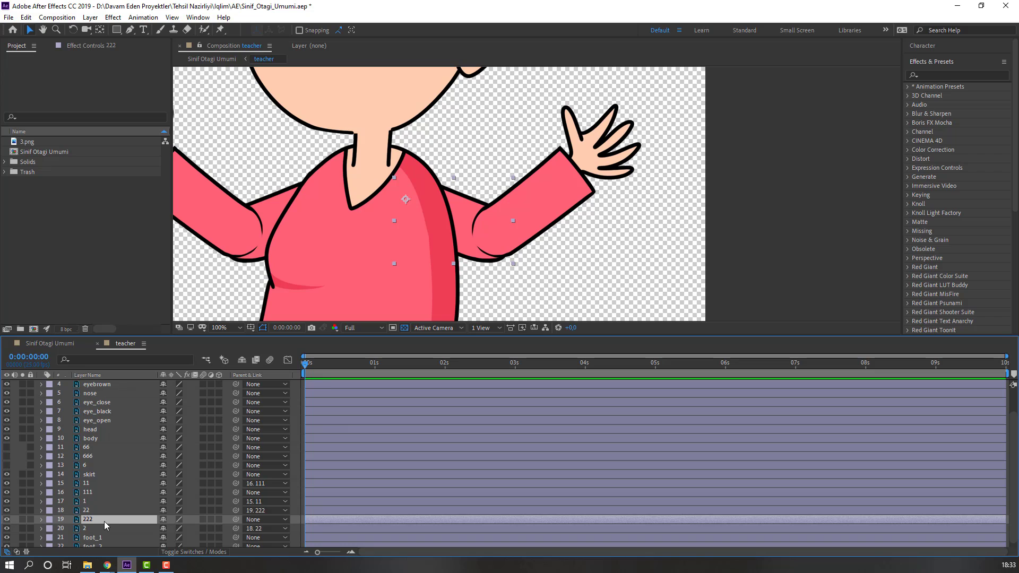
key(r)
mouse_move(178, 515)
mouse_down()
mouse_move(170, 524)
mouse_move(187, 524)
mouse_up()
key(ctrl+z)
click(42, 506)
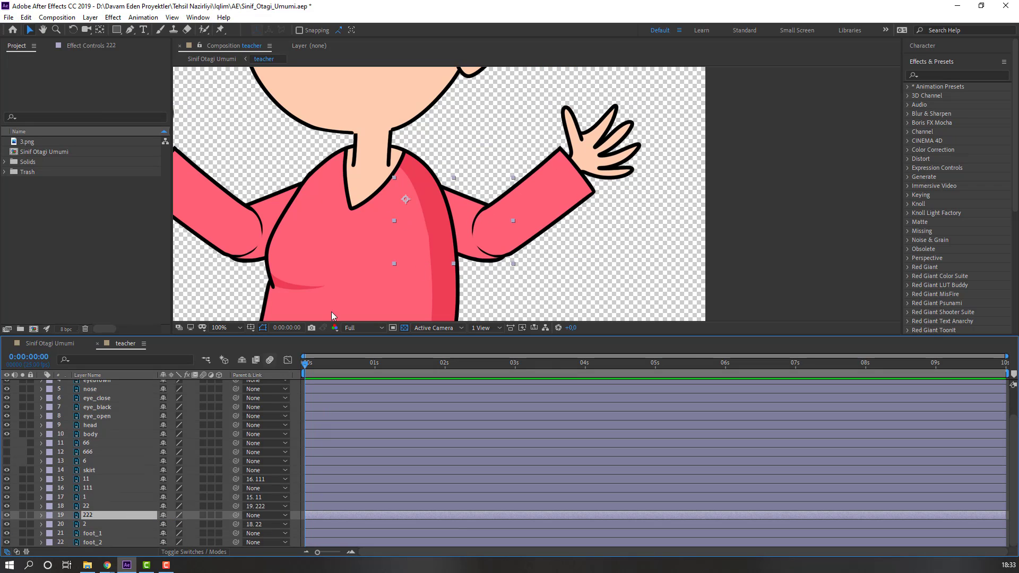
Solo the body layer, move its anchor point down to the middle of the shirt hem, and turn its solo off.
scroll(461, 261, down, 2)
drag(403, 260, 401, 166)
scroll(496, 239, up, 1)
drag(498, 127, 464, 238)
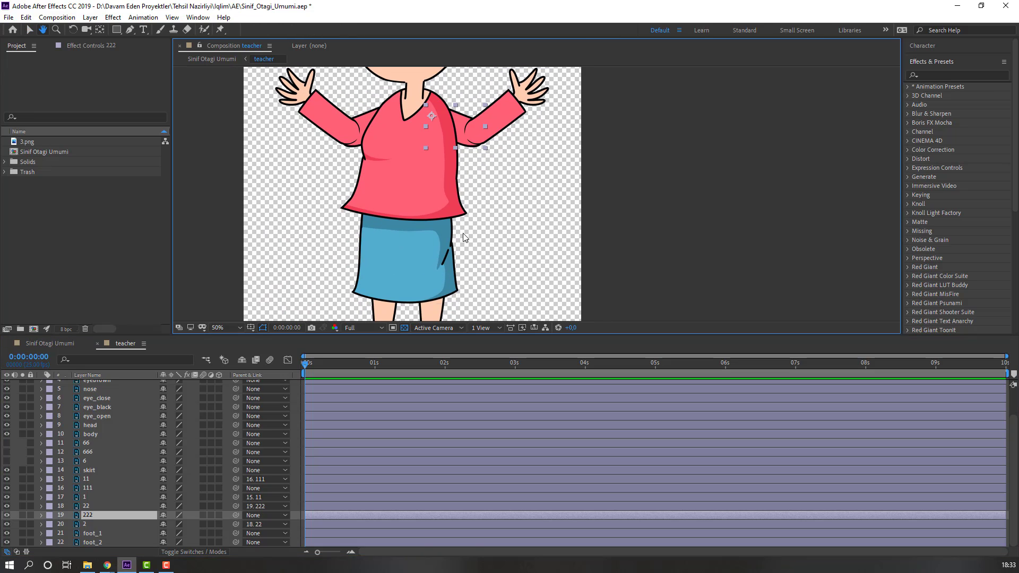
key(v)
click(399, 184)
click(56, 431)
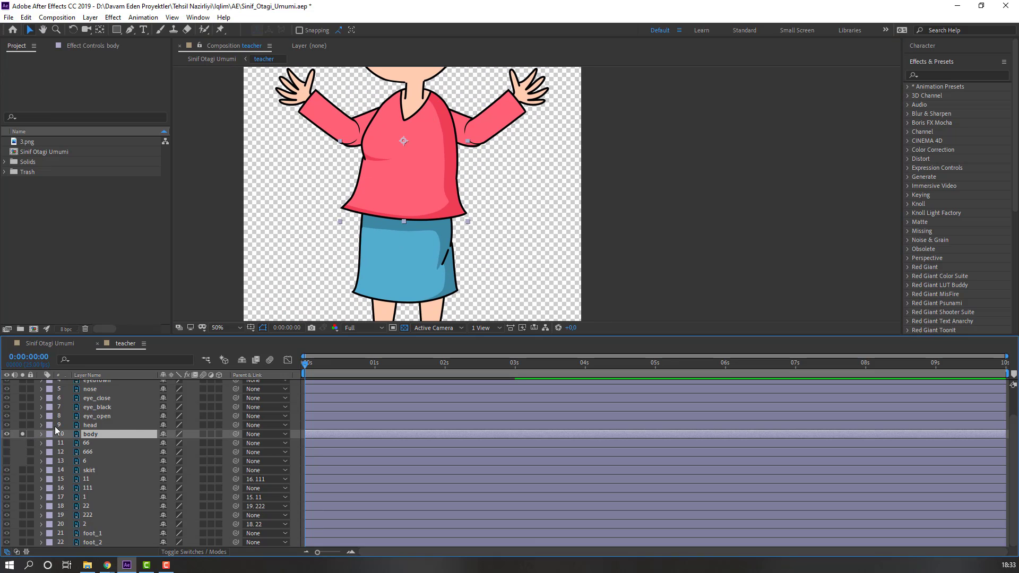
scroll(334, 171, up, 2)
scroll(402, 223, down, 1)
key(y)
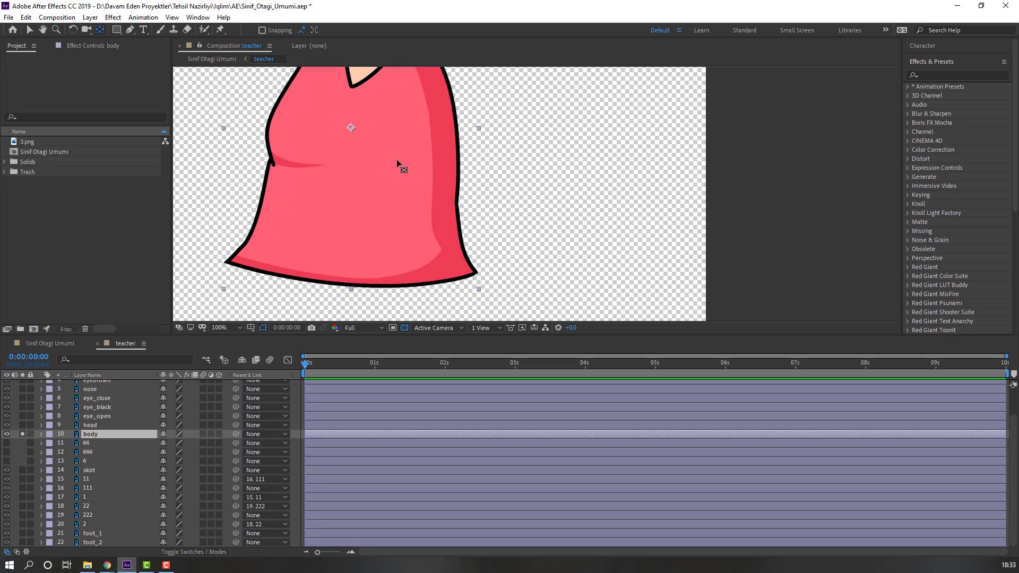
drag(350, 127, 346, 268)
click(28, 30)
click(22, 433)
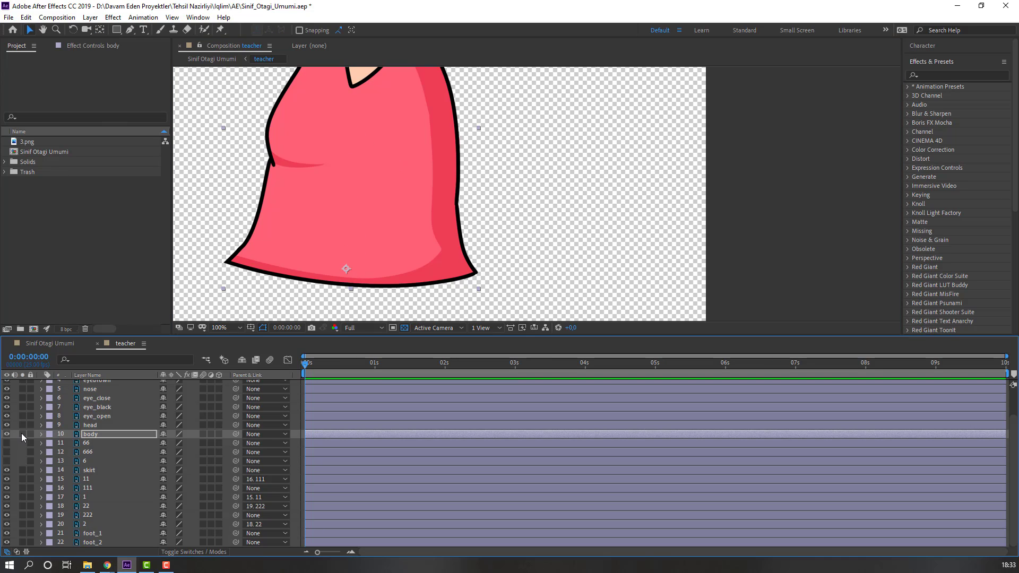
Split the eye_close layer at frame 3 and delete the portion after the cut.
scroll(505, 192, down, 1)
drag(562, 135, 518, 240)
drag(396, 189, 409, 225)
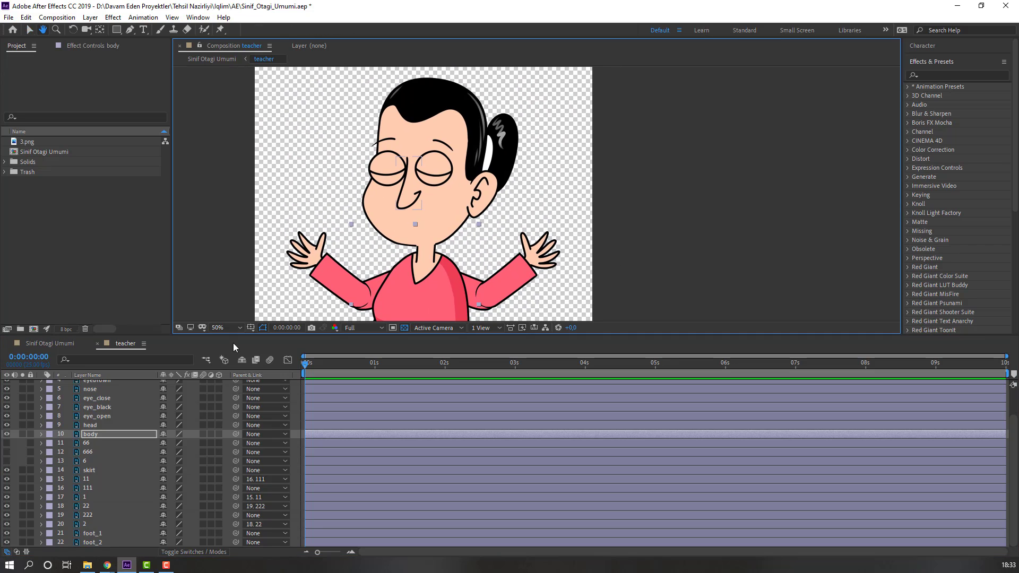
scroll(129, 438, up, 2)
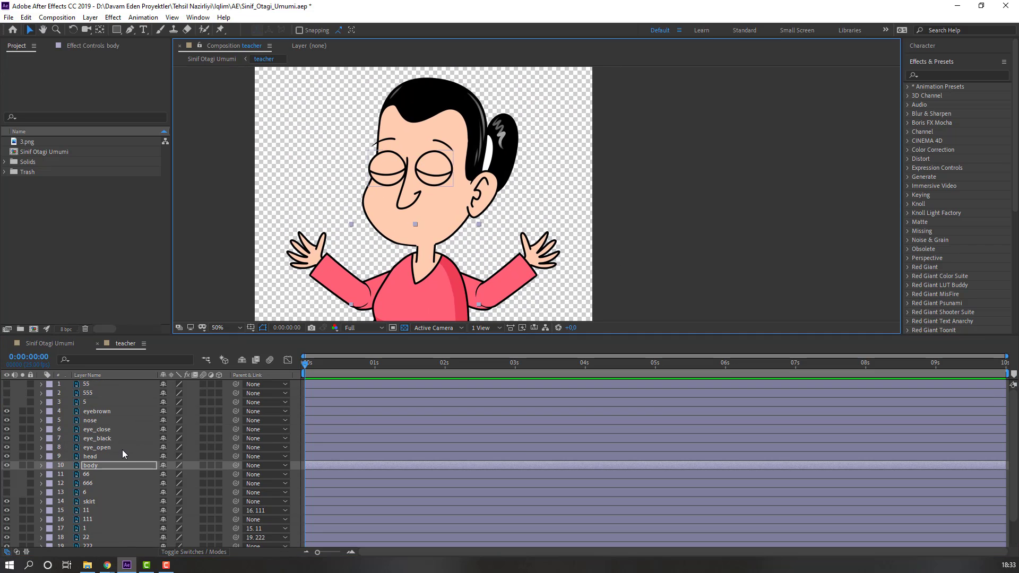
click(95, 434)
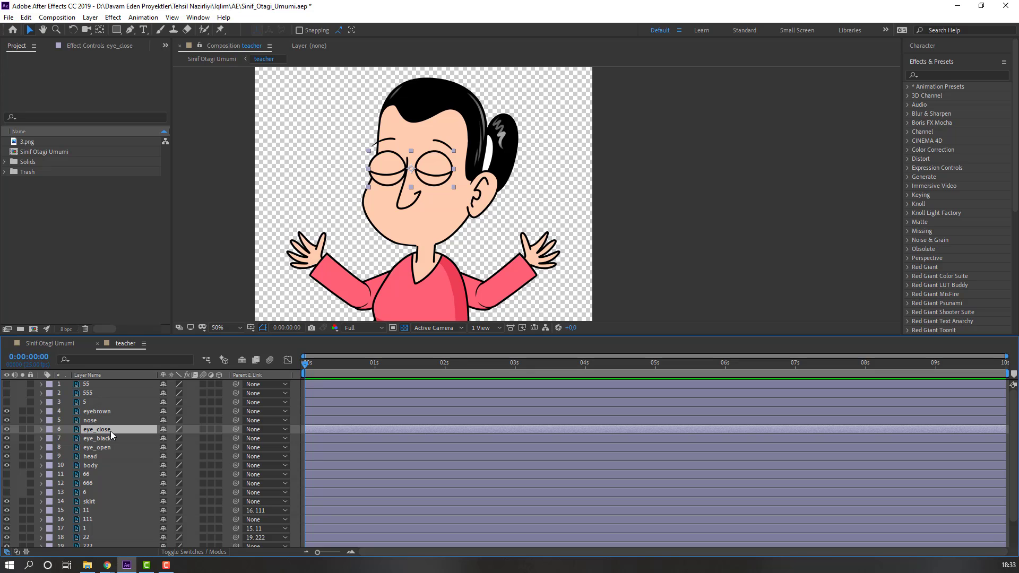
key(Page_Down)
key(Page_Down)
key(Page_Down)
click(26, 17)
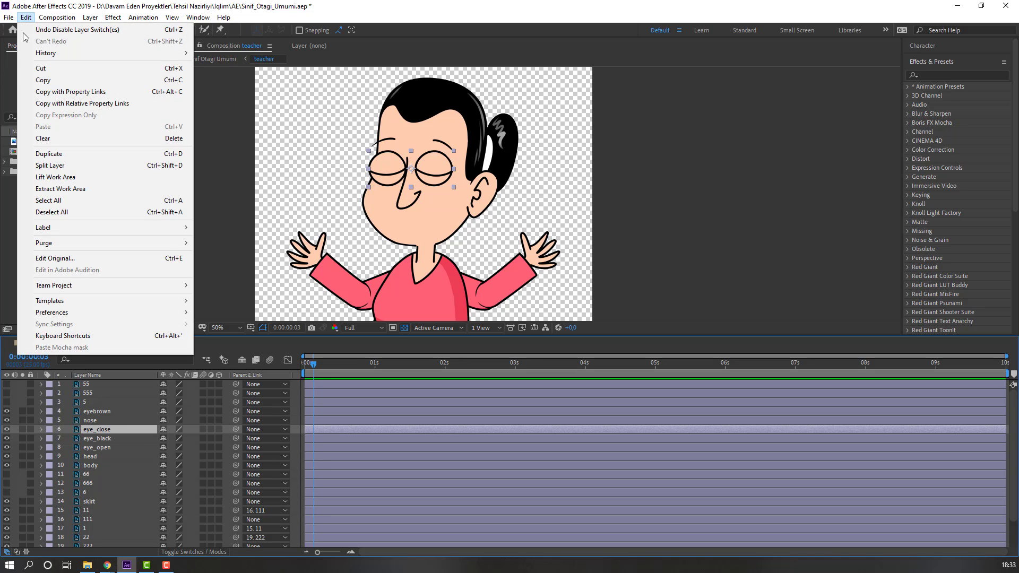
click(50, 166)
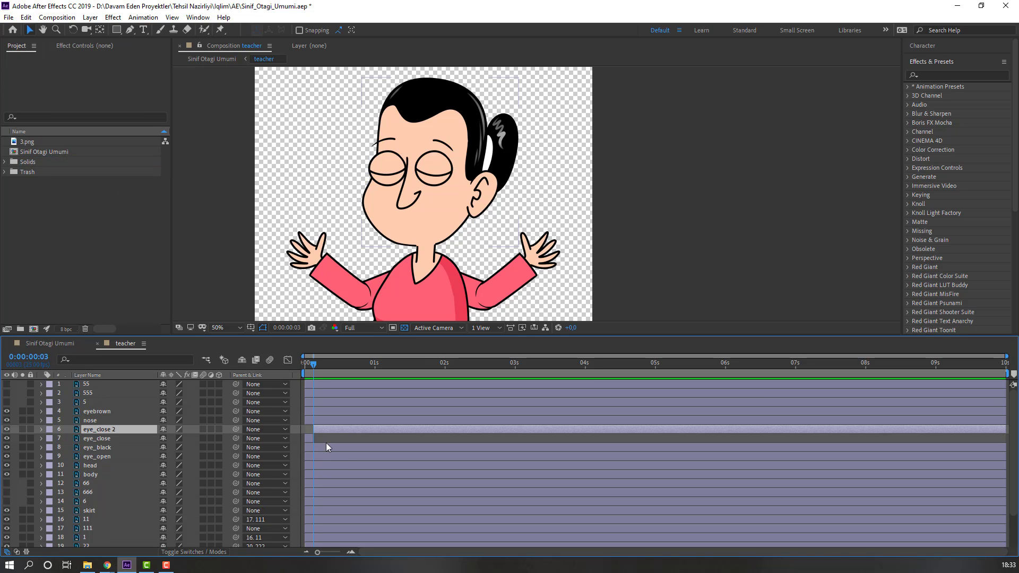
key(Delete)
Duplicate the three-frame eye_close layer five times and spread the copies along the timeline at roughly two-second intervals up to about 9 seconds.
click(305, 363)
click(322, 366)
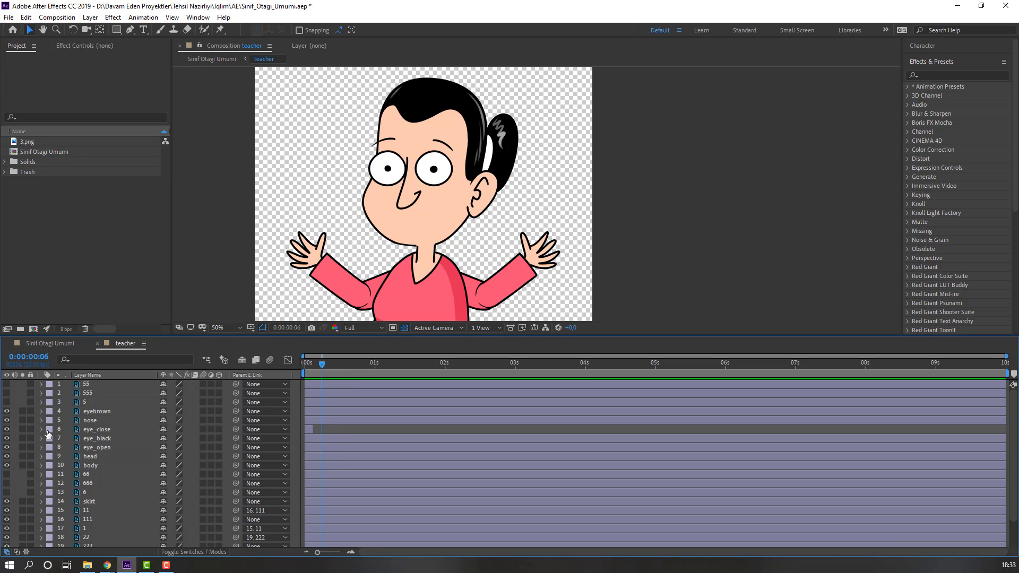
click(91, 433)
key(ctrl+d)
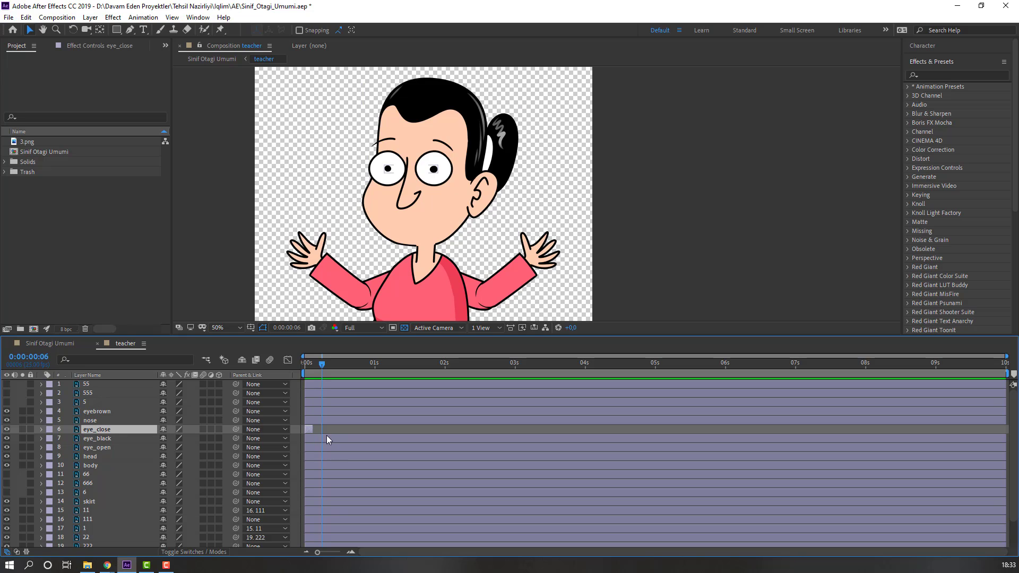
drag(308, 432, 936, 429)
key(ctrl+d)
key(ctrl+d)
key(ctrl+d)
key(ctrl+d)
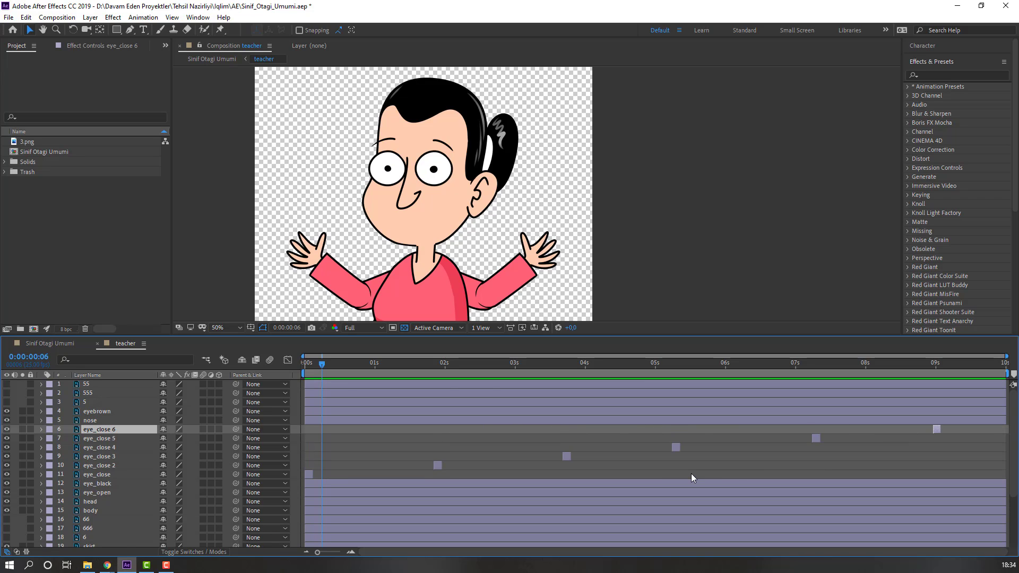
Preview the blinking animation, then return the playhead to the start of the composition.
click(691, 474)
key(space)
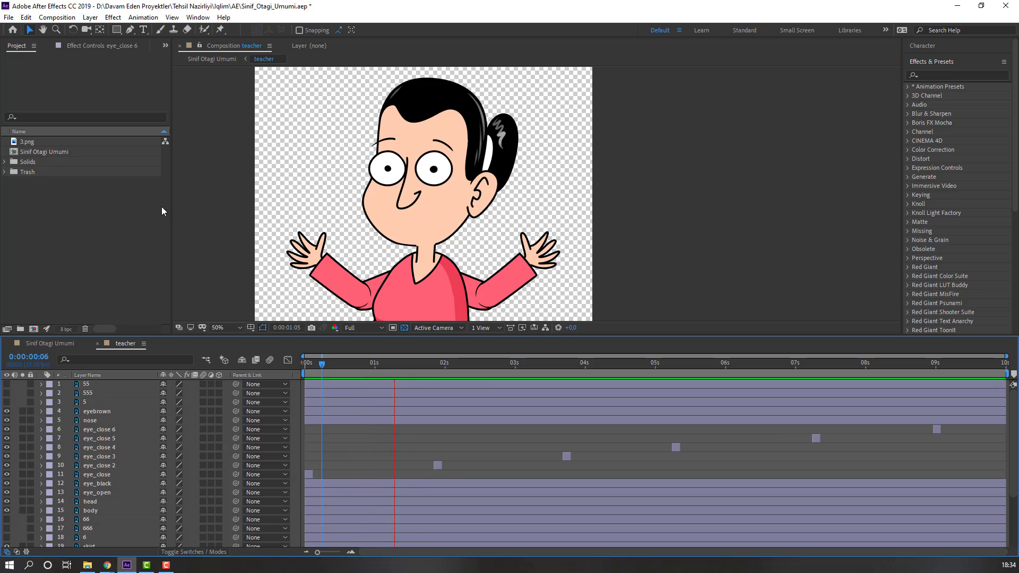
click(302, 362)
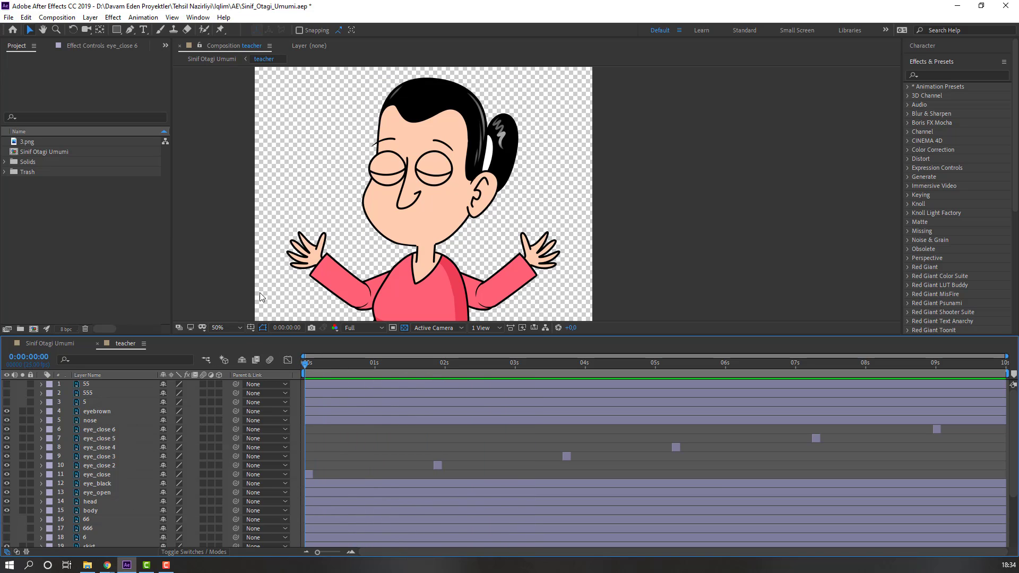
Add a null object, place it at the centre of the face beside the nose, and enlarge it to frame the facial features.
click(90, 17)
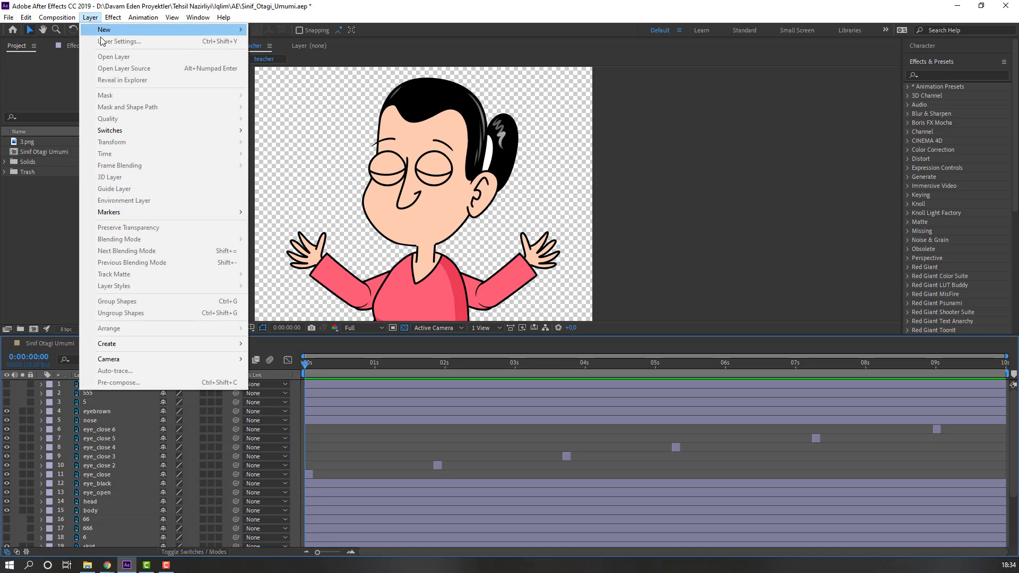
mouse_move(229, 29)
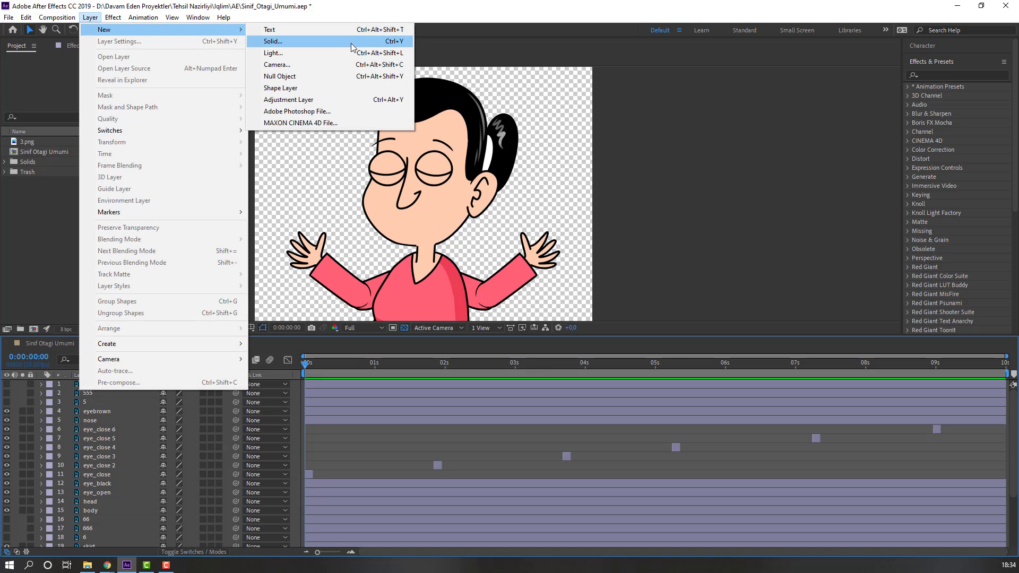
click(294, 76)
drag(437, 297, 416, 178)
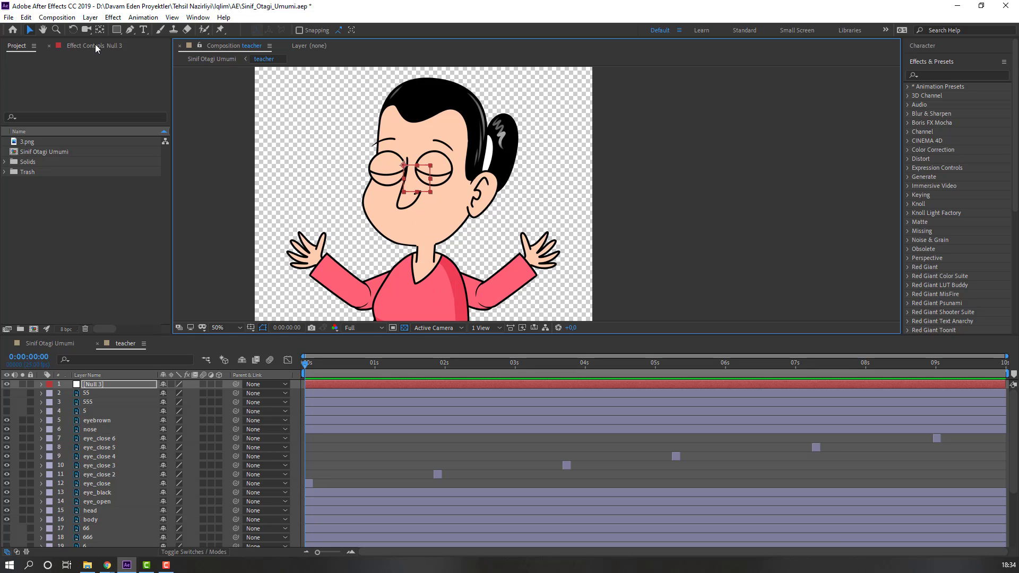
click(100, 31)
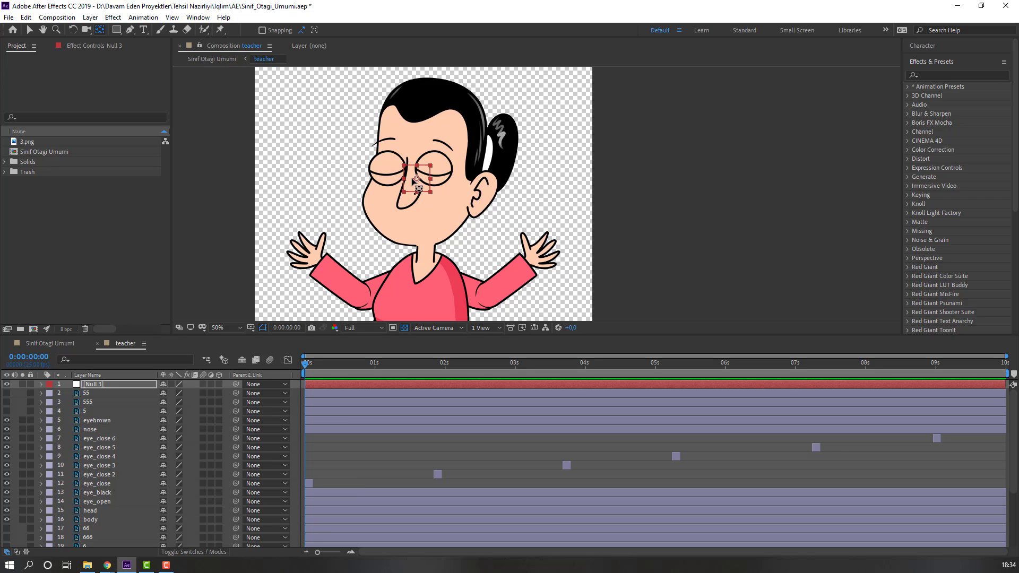
click(30, 31)
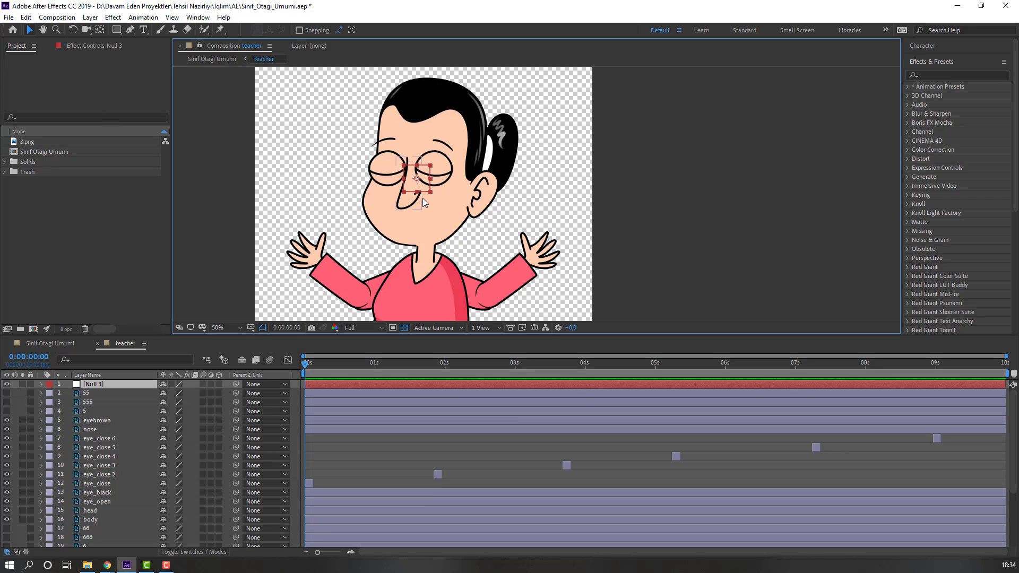
key(Return)
drag(430, 193, 471, 224)
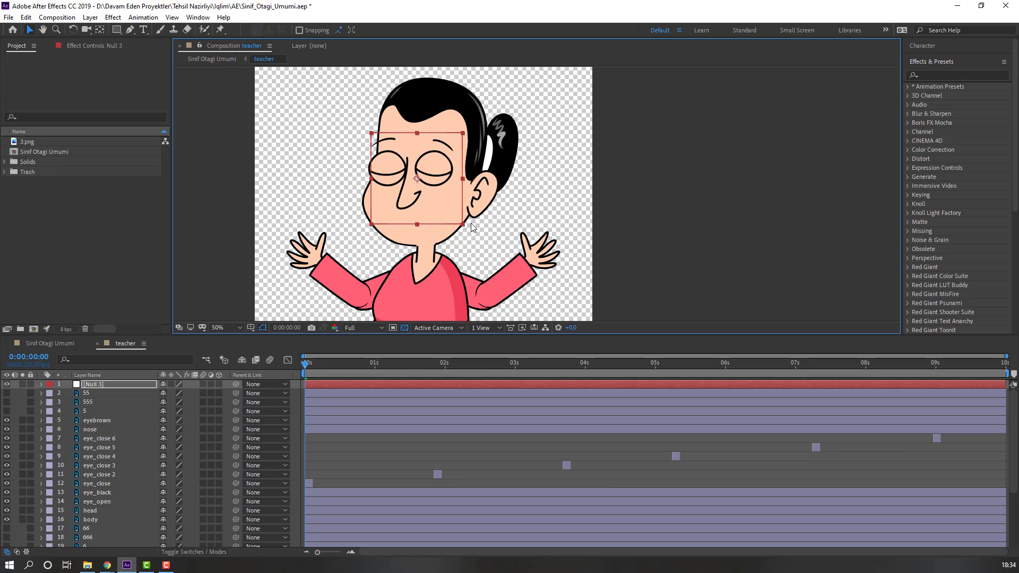
Parent the eyebrown, nose, eye_black, eye_open and all six eye_close layers to the null object.
click(112, 423)
ctrl+click(93, 431)
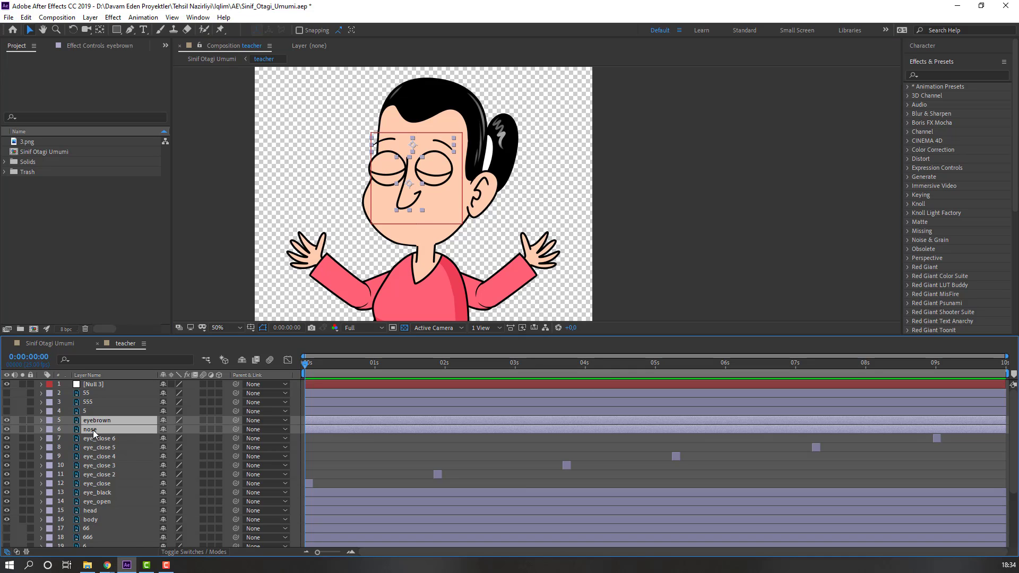
shift+click(107, 484)
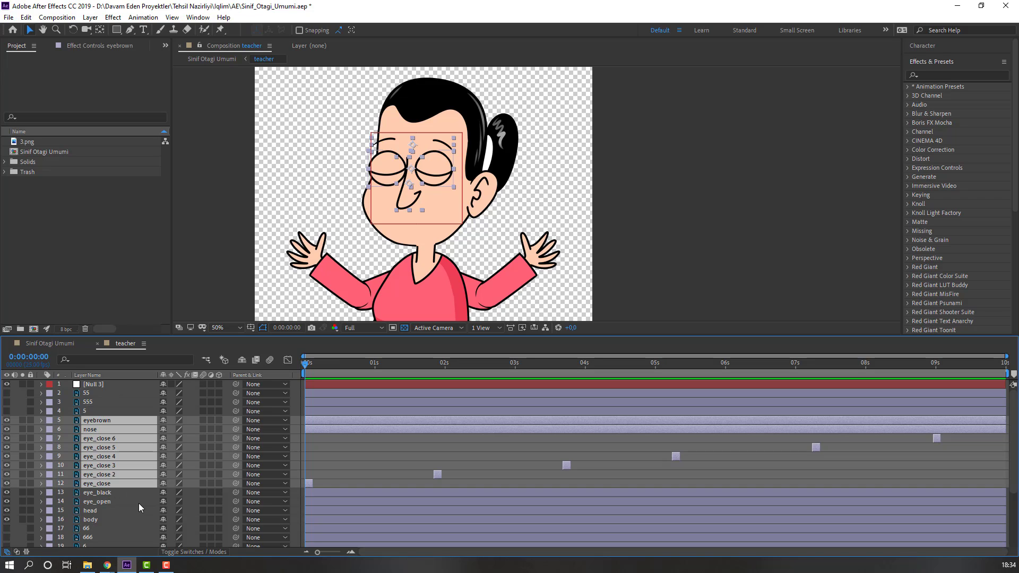
shift+click(110, 492)
shift+click(108, 502)
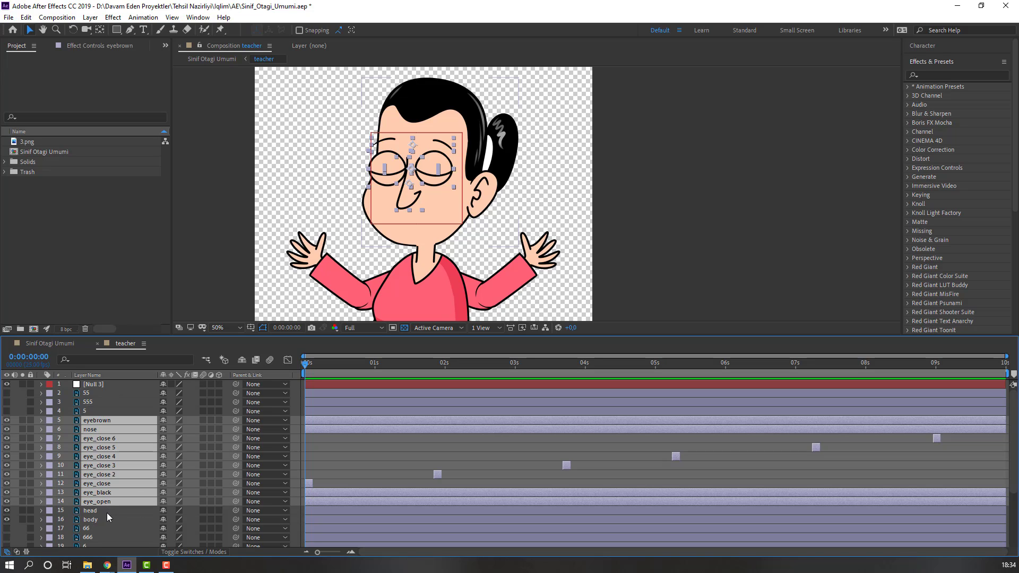
click(8, 421)
click(9, 423)
drag(236, 421, 98, 387)
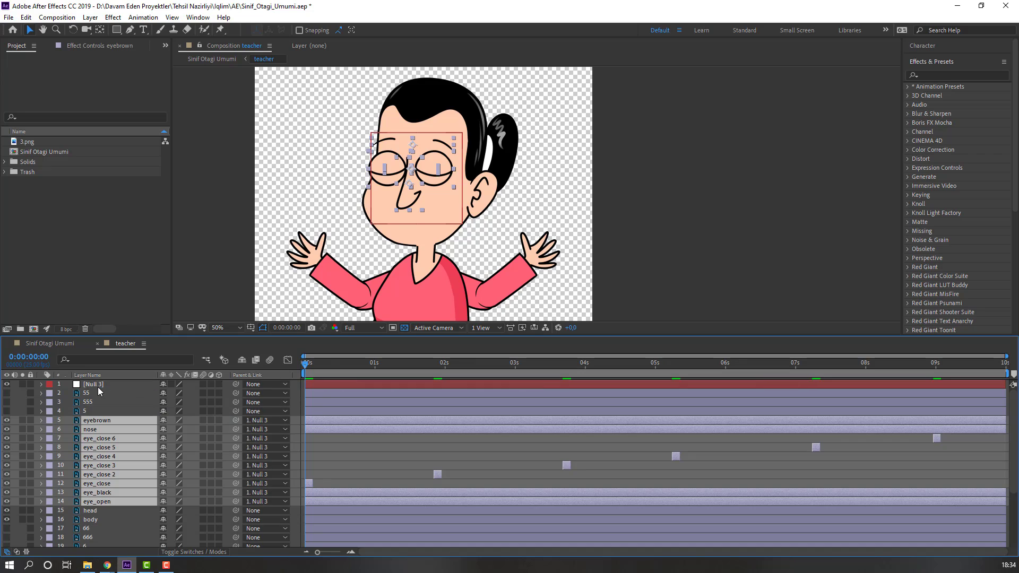
Rename the null object as Face Control.
click(97, 387)
key(Return)
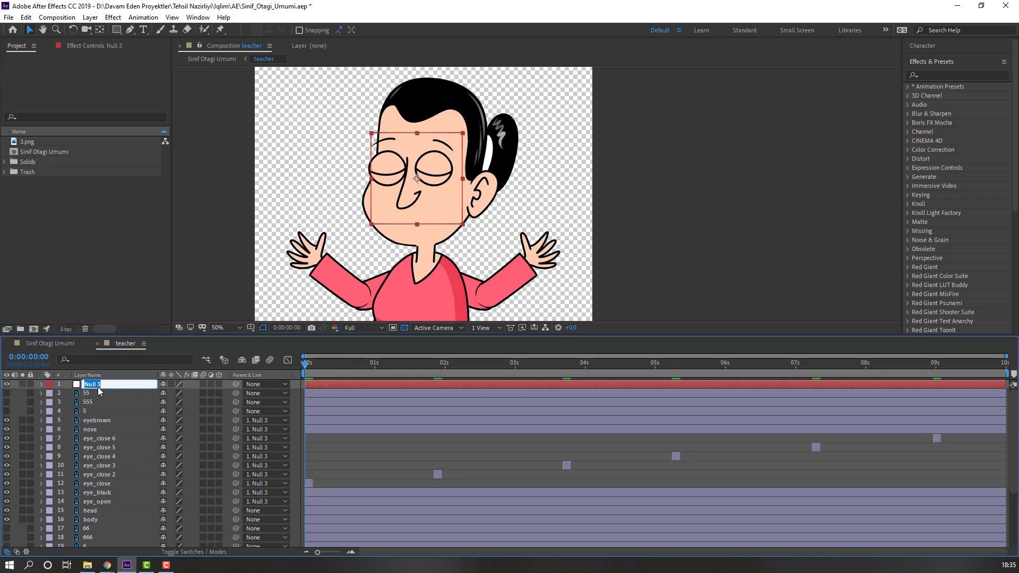
text(Face Control)
key(Return)
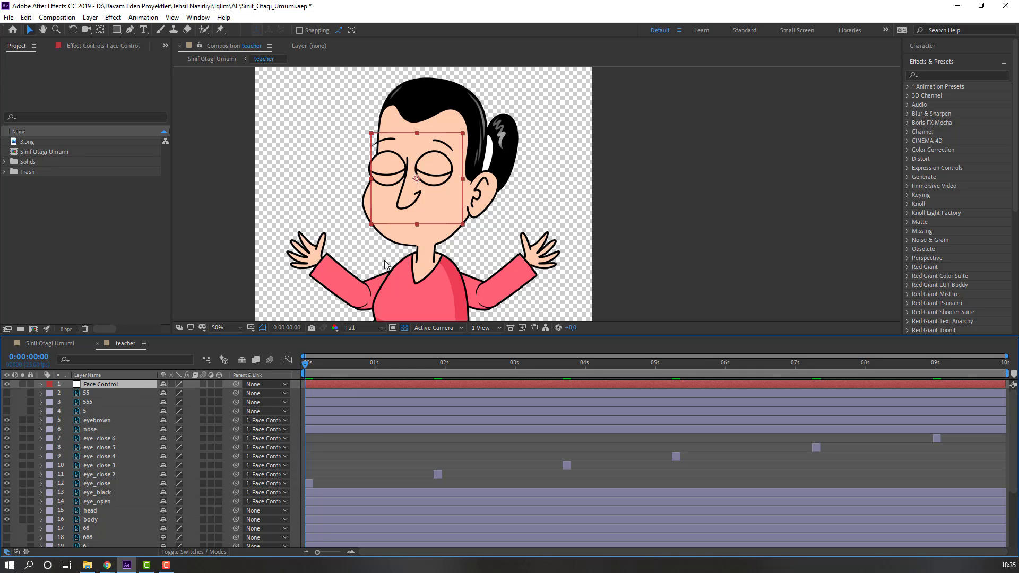
Test the Face Control null by moving it slightly at the start and at frame 14, undoing each move.
drag(411, 222, 416, 226)
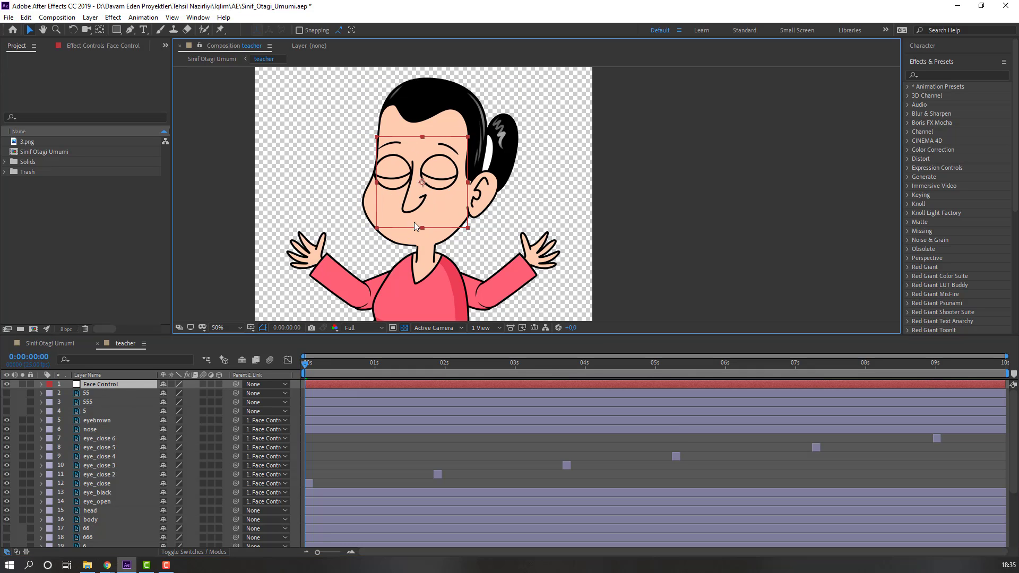
key(ctrl+z)
click(344, 365)
drag(436, 190, 442, 196)
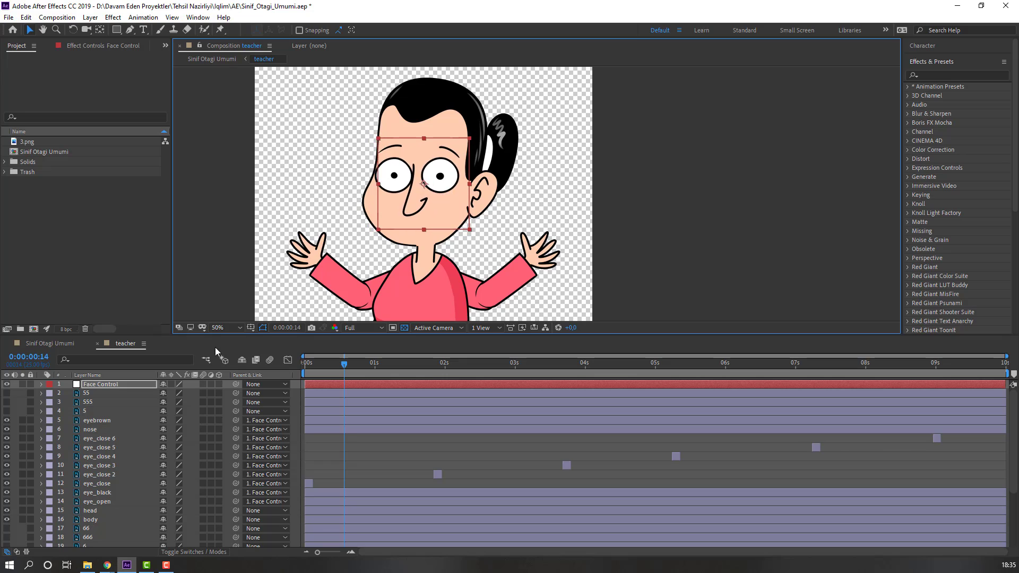
key(ctrl+z)
Mark the eyebrown, nose and all eye layers as shy and hide shy layers in the timeline.
click(93, 428)
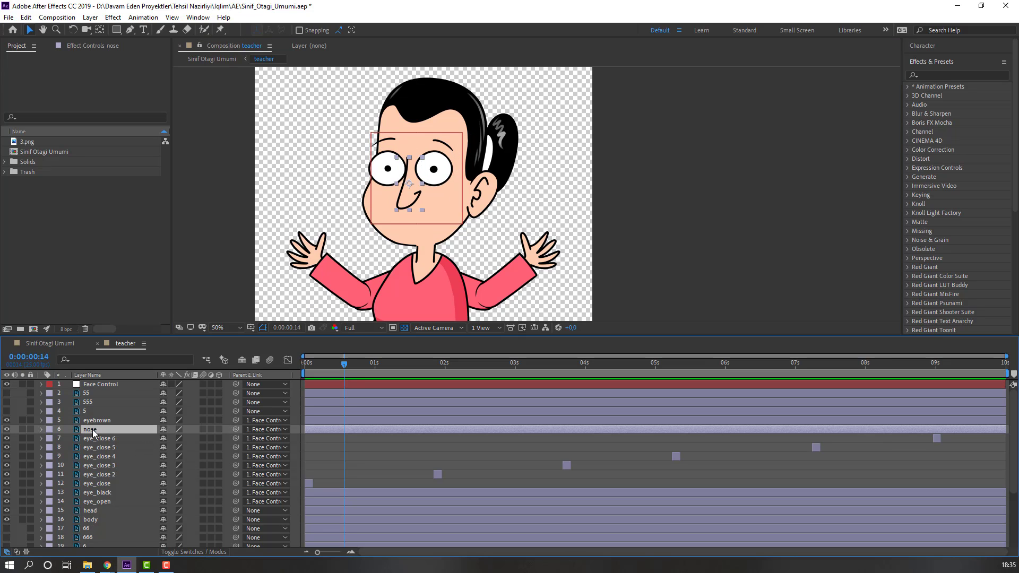
ctrl+click(100, 419)
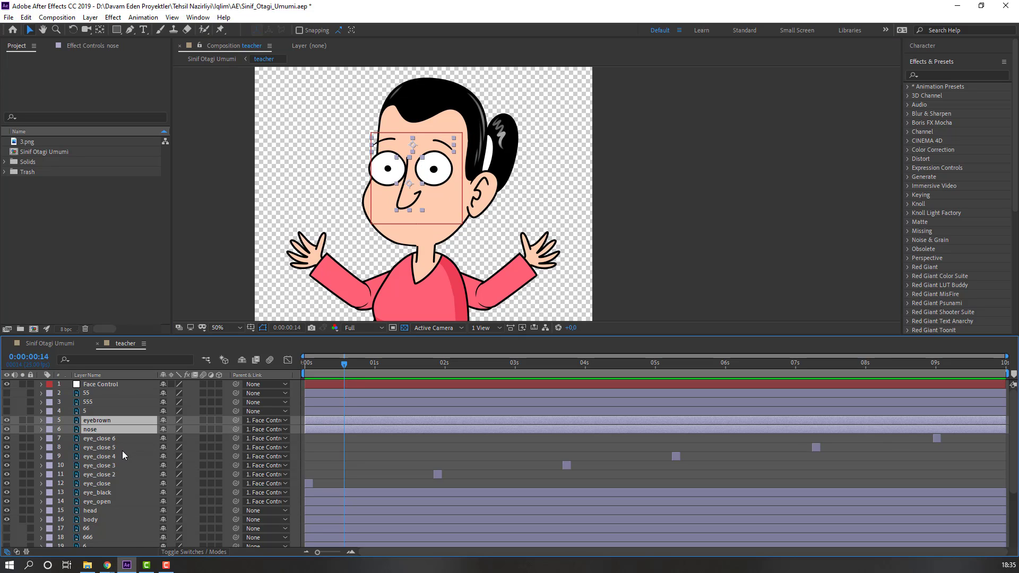
shift+click(113, 502)
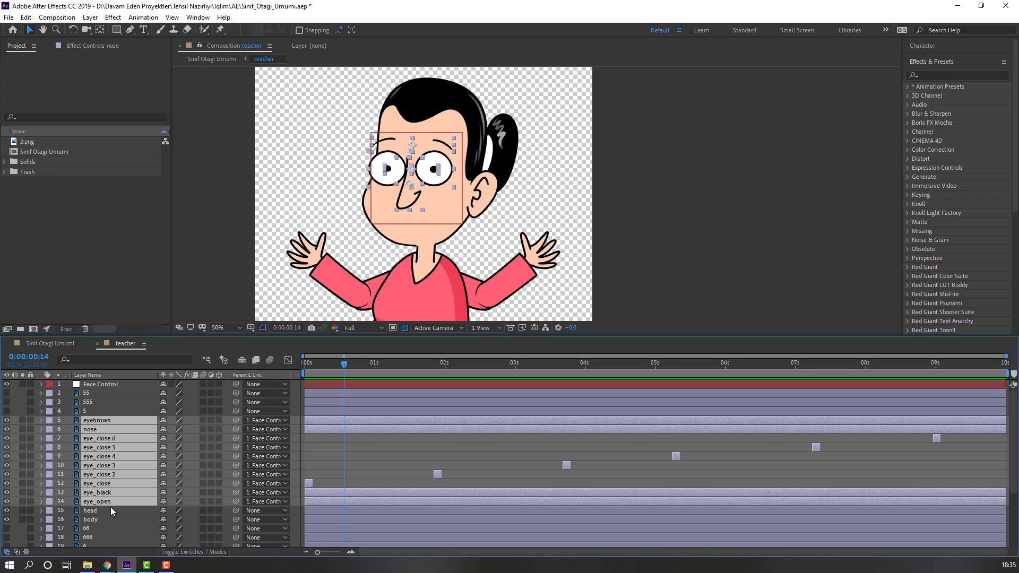
click(163, 421)
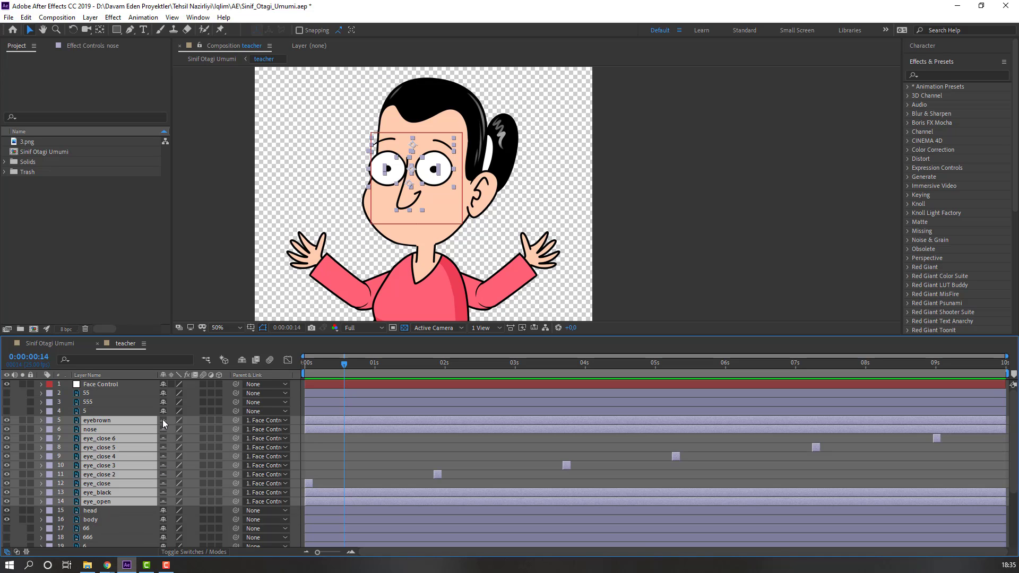
click(241, 362)
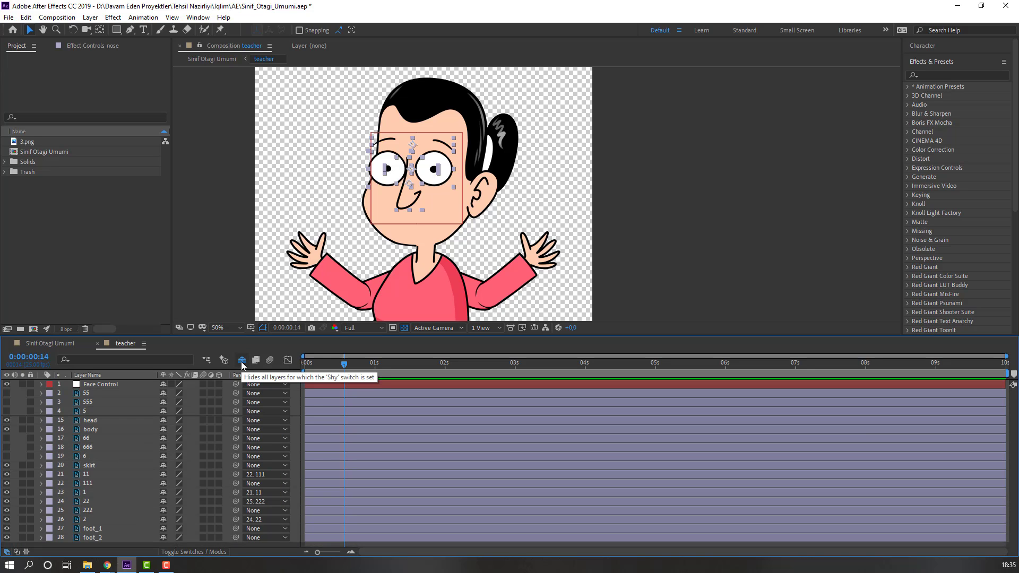
Show the alternate arm layers 55, 555 and 5 to inspect them, hide them again, and mark them as shy.
click(88, 410)
ctrl+click(94, 403)
ctrl+click(98, 395)
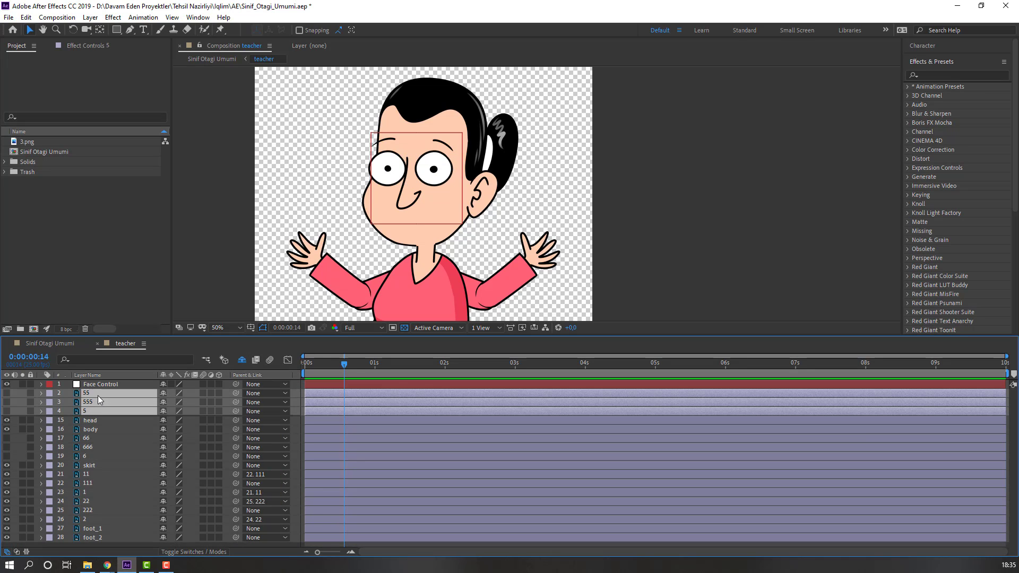
scroll(358, 275, down, 2)
drag(358, 275, 341, 267)
click(7, 394)
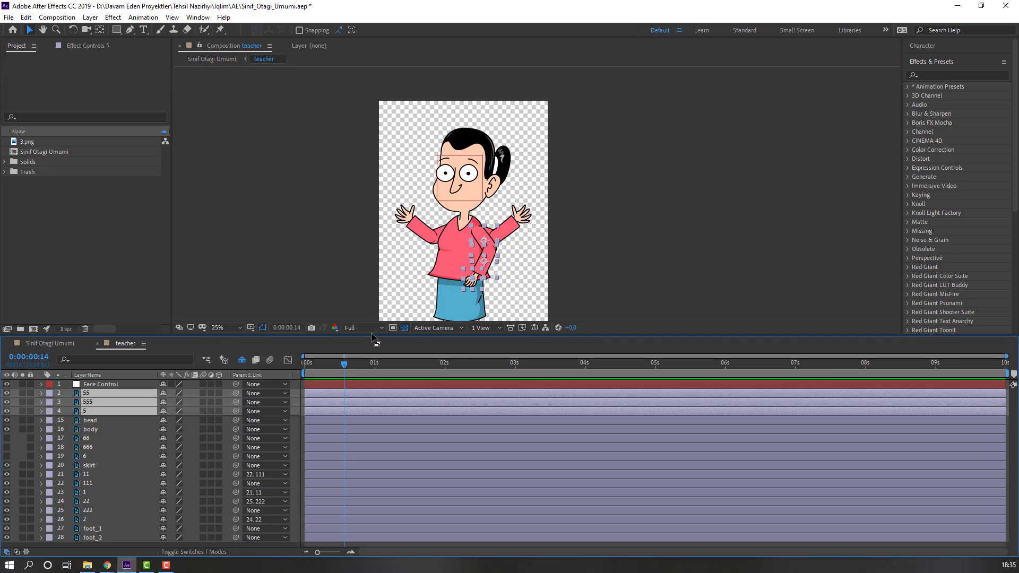
scroll(479, 291, up, 2)
drag(433, 304, 405, 220)
key(v)
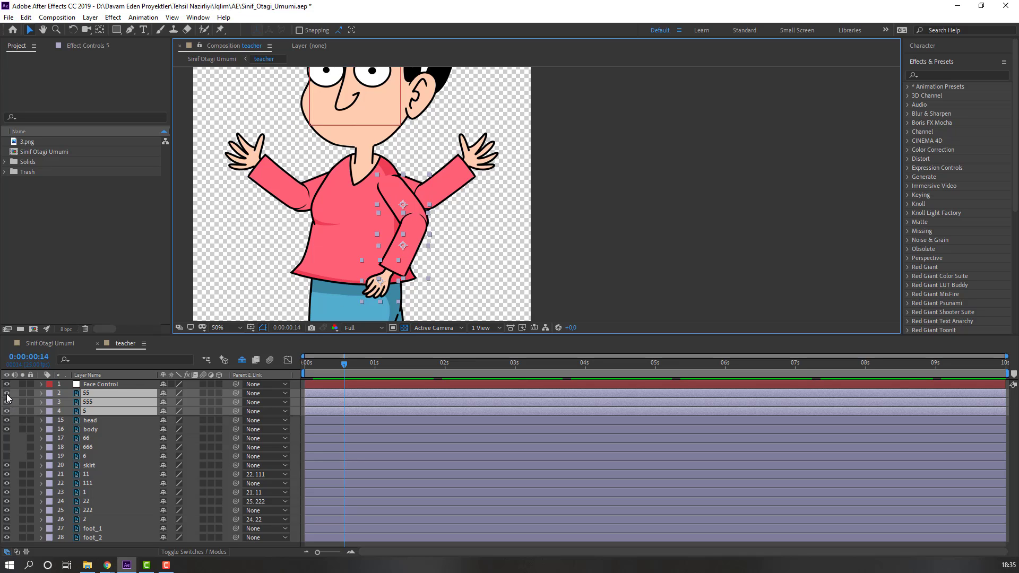
drag(7, 397, 8, 399)
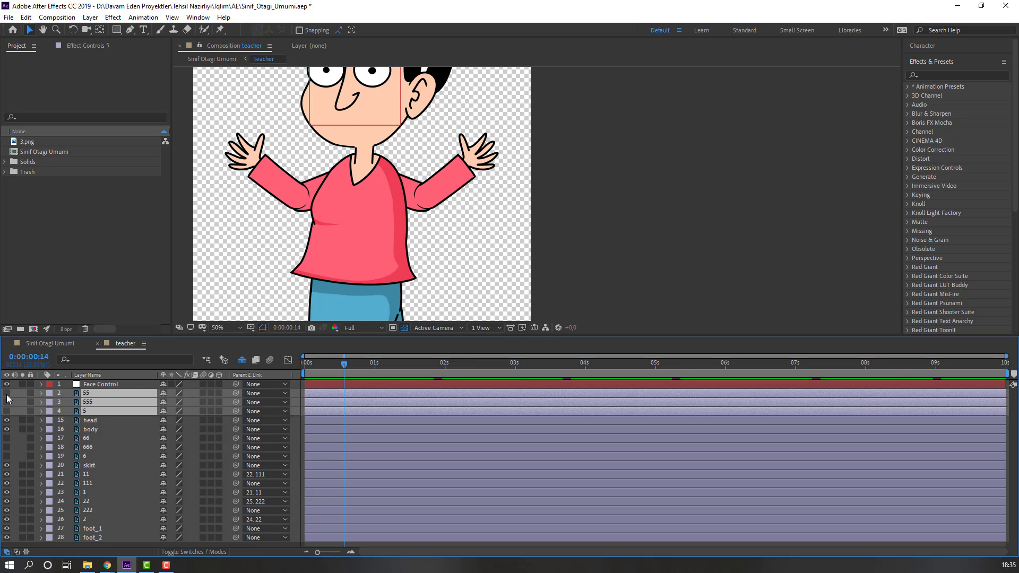
click(164, 396)
Mark the alternate arm layers 66, 666 and 6 as shy so they drop out of the timeline.
click(84, 412)
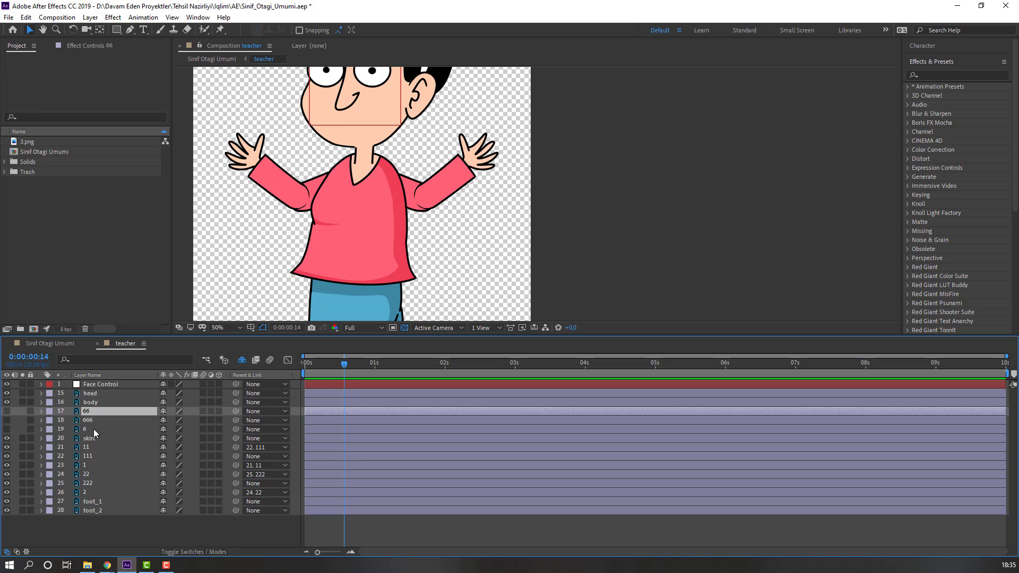
ctrl+click(93, 429)
ctrl+click(65, 419)
drag(6, 411, 9, 425)
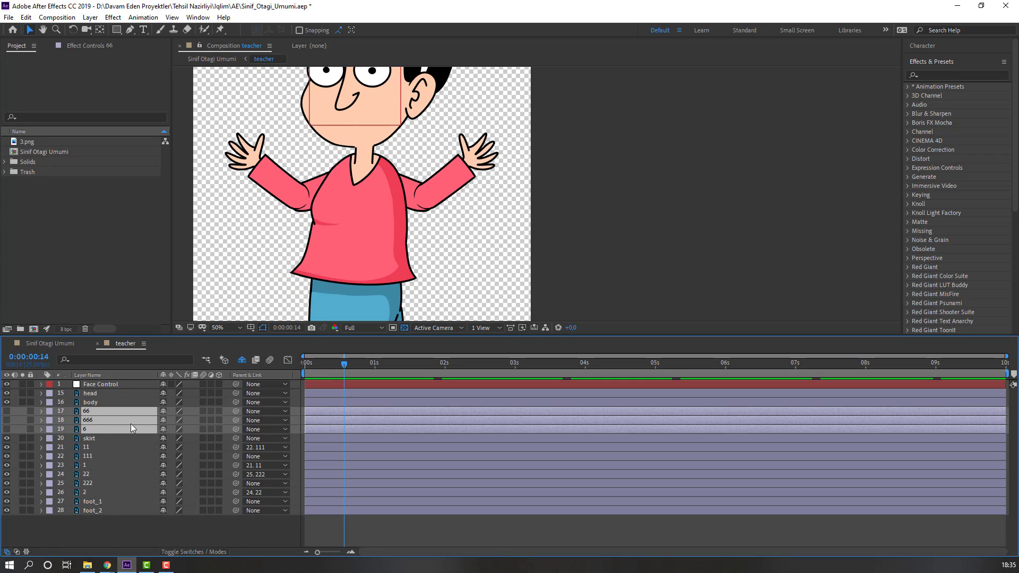
key(Delete)
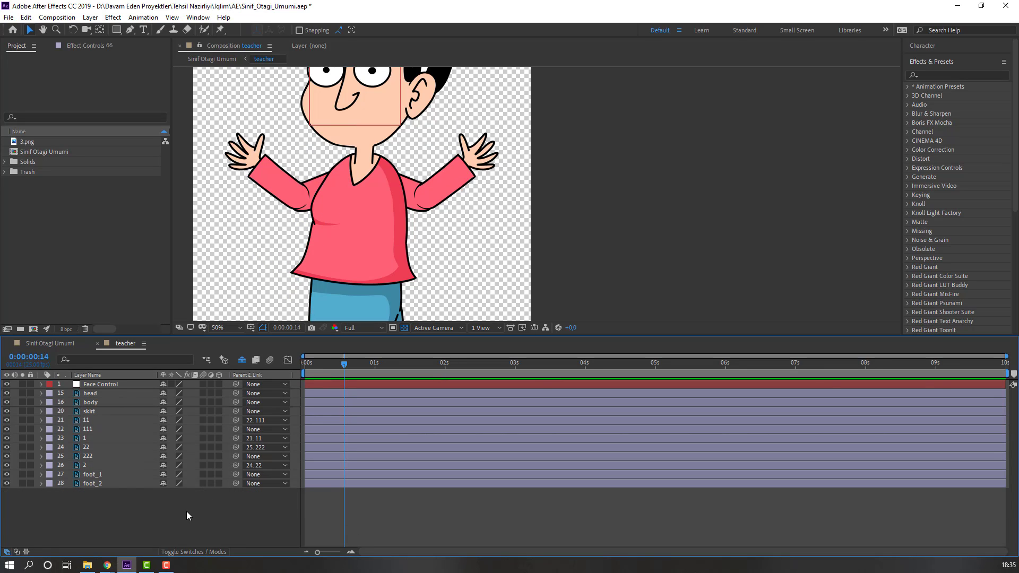
Parent the upper arm layers 111 and 222 to the body layer.
scroll(413, 234, down, 2)
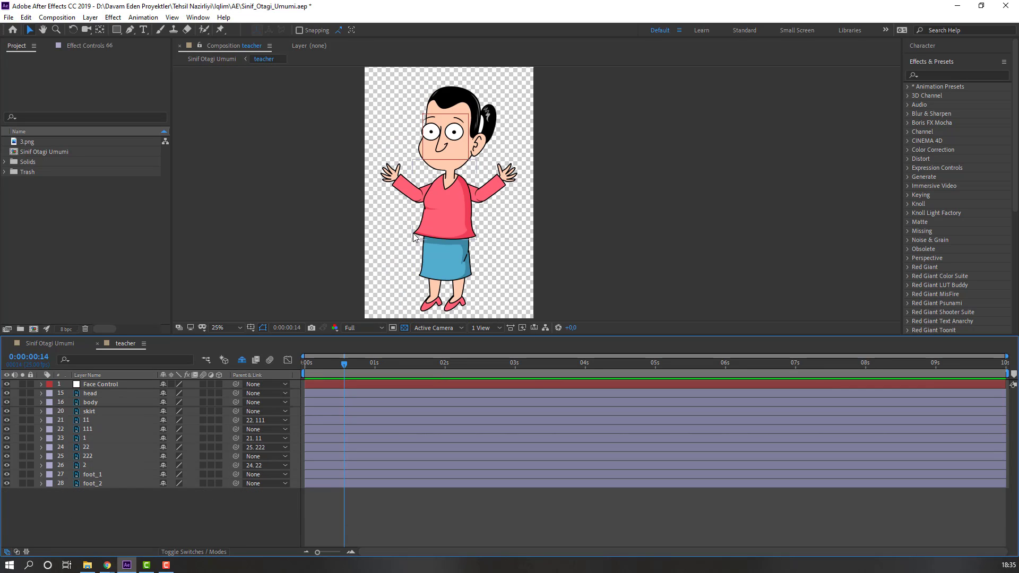
click(85, 459)
ctrl+click(93, 428)
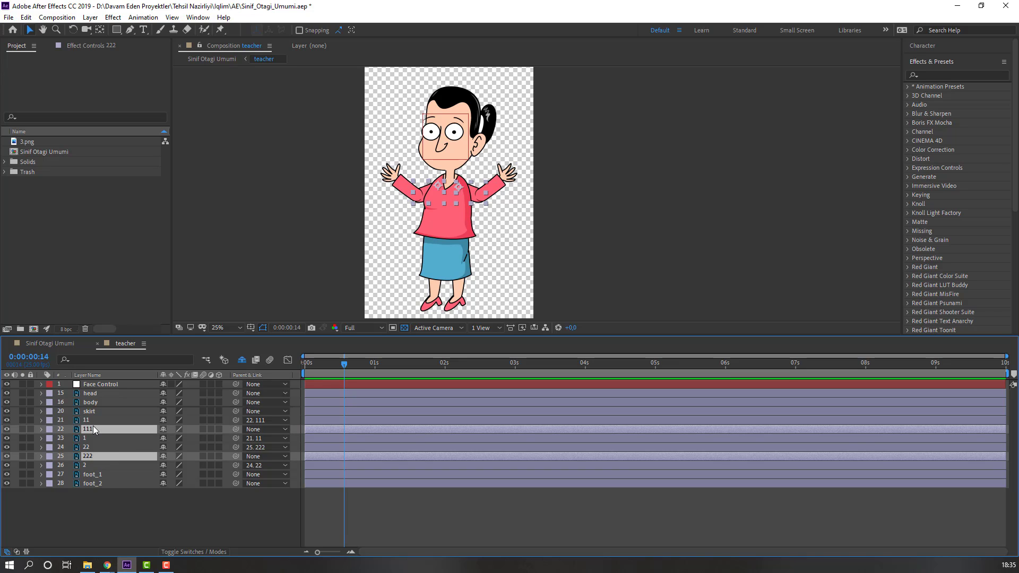
drag(236, 429, 94, 403)
Solo the head layer, move its anchor point to the chin near the neck joint, and turn solo off again.
click(85, 395)
click(23, 393)
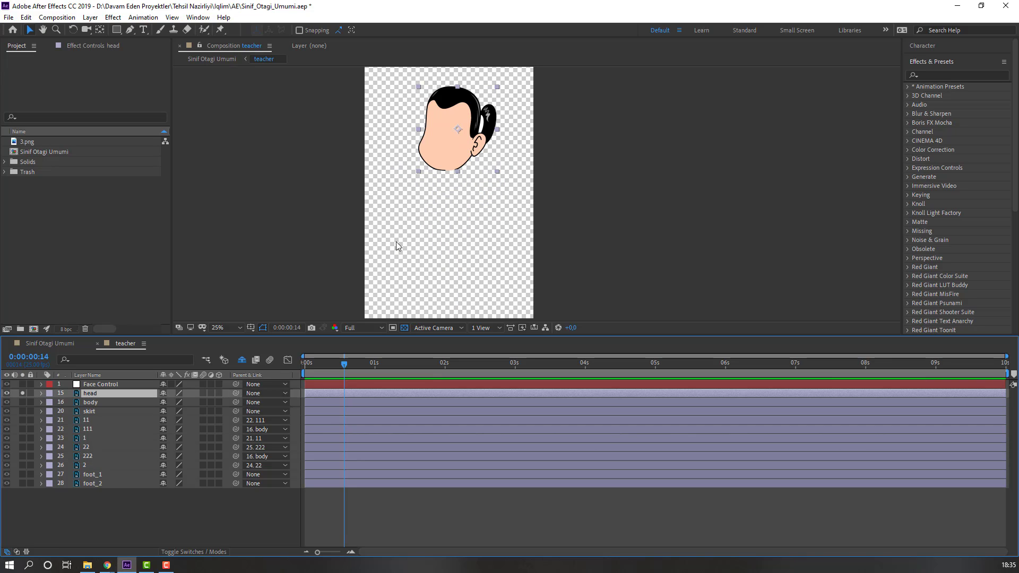
scroll(396, 241, up, 2)
drag(334, 100, 455, 234)
scroll(453, 230, down, 1)
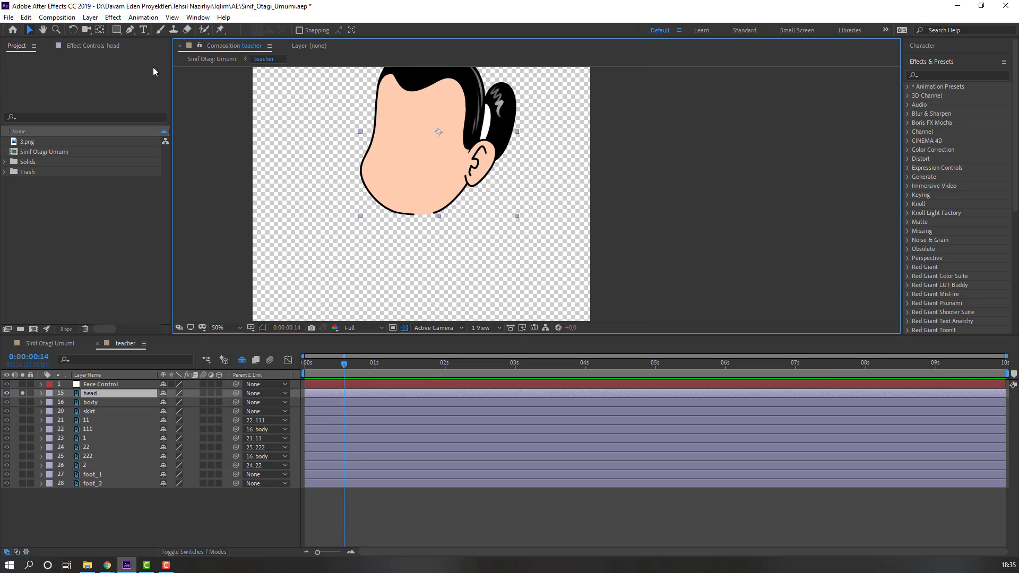
click(100, 29)
drag(450, 129, 417, 205)
key(v)
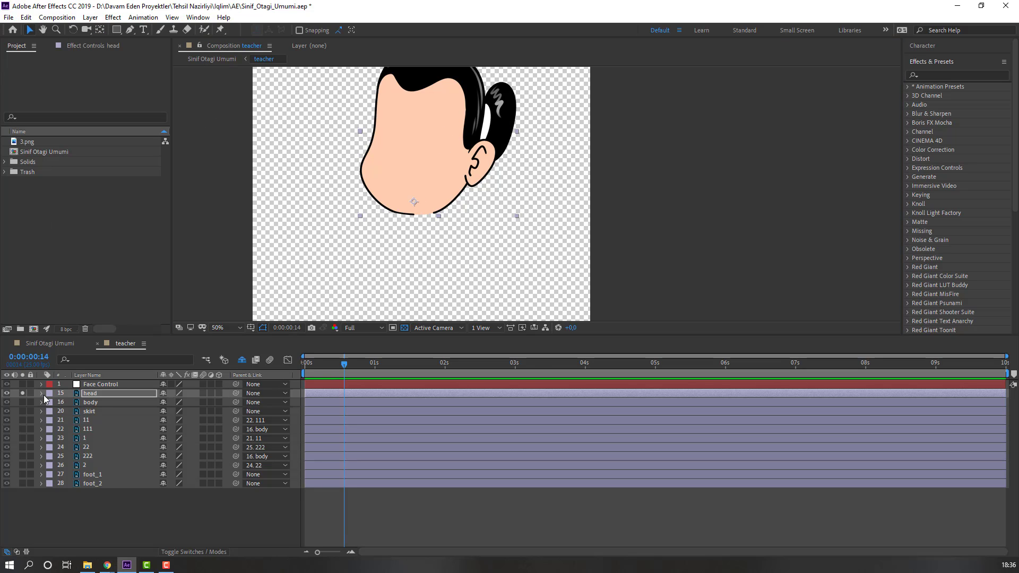
click(119, 392)
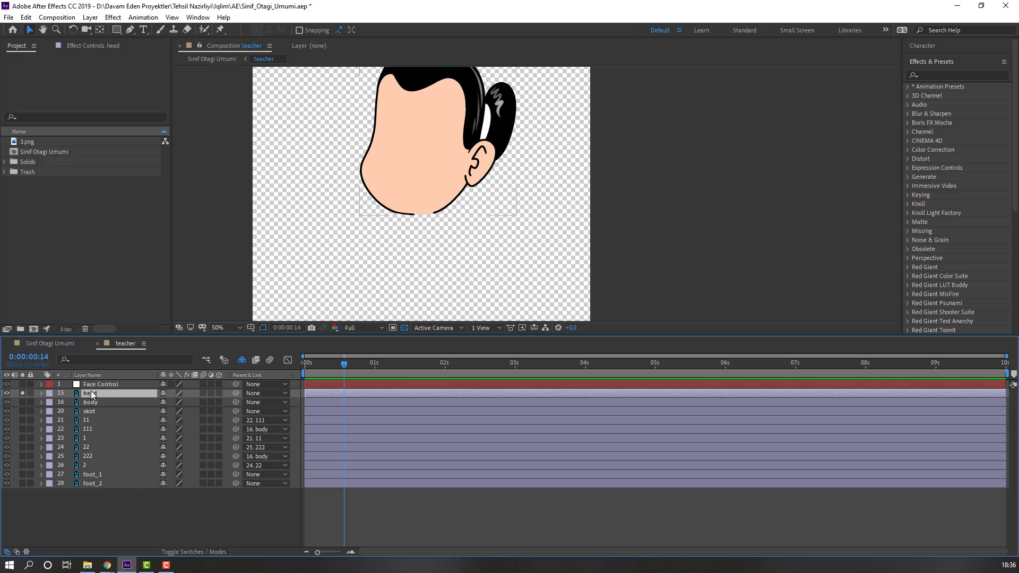
click(23, 393)
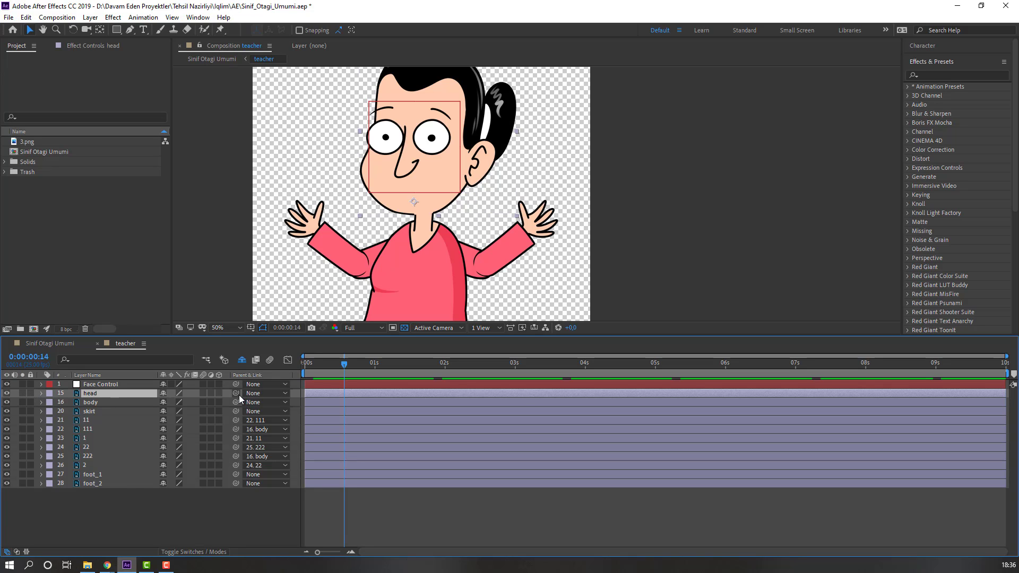
Parent the head layer to the body, then test the link by rotating the body and undoing the rotation.
drag(239, 395, 105, 403)
key(F10)
click(104, 403)
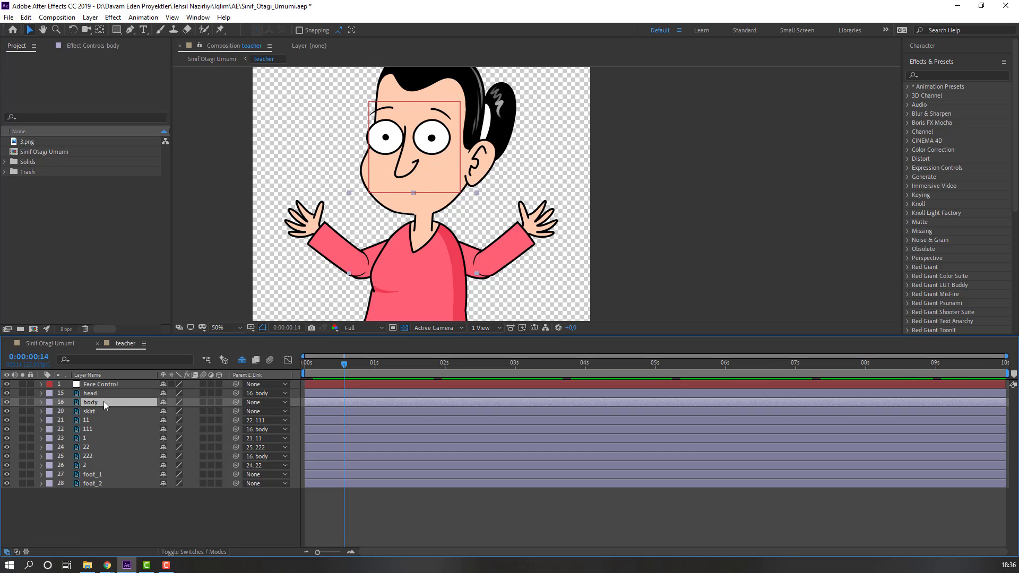
scroll(390, 239, down, 2)
key(r)
drag(168, 412, 182, 411)
key(ctrl+z)
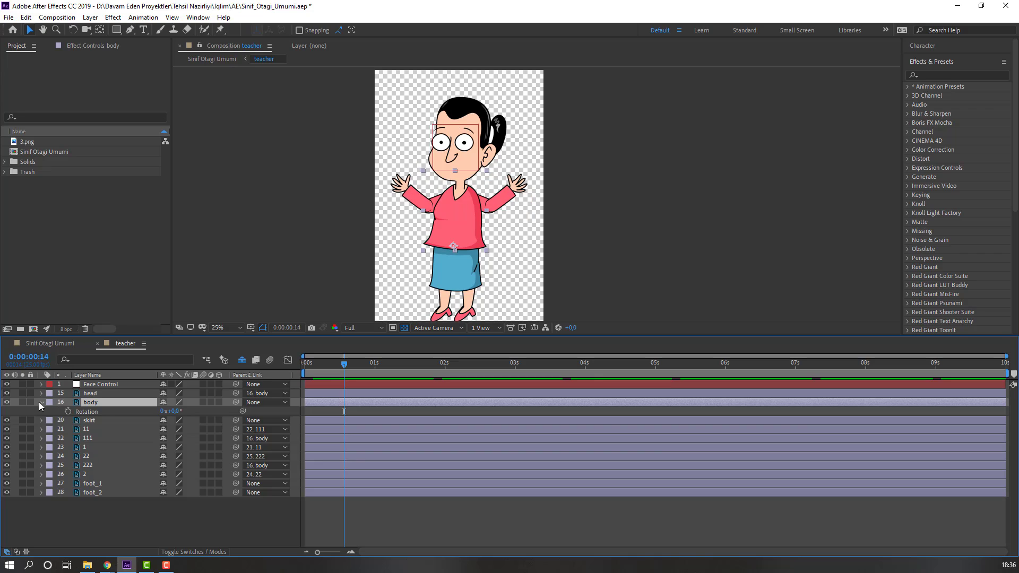
click(40, 402)
Parent Face Control to the head layer, then test the link by rotating the head and undoing the rotation.
click(102, 385)
drag(236, 384, 101, 395)
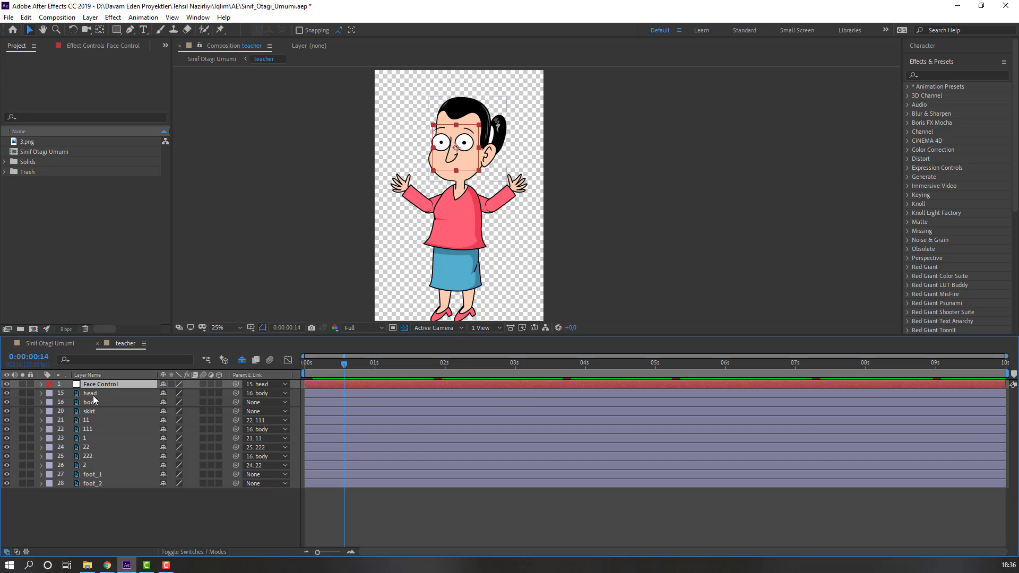
click(94, 396)
key(r)
drag(177, 403, 176, 406)
key(ctrl+z)
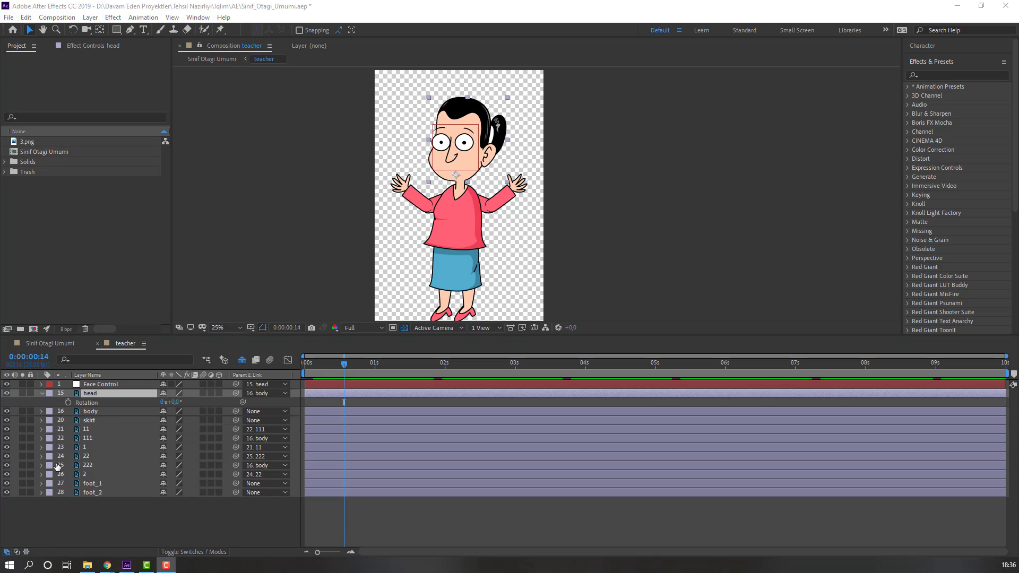
click(41, 394)
Open the Duik Bassel.2 script, show its rigging links and constraints tools, and place its window clear of the character.
click(198, 17)
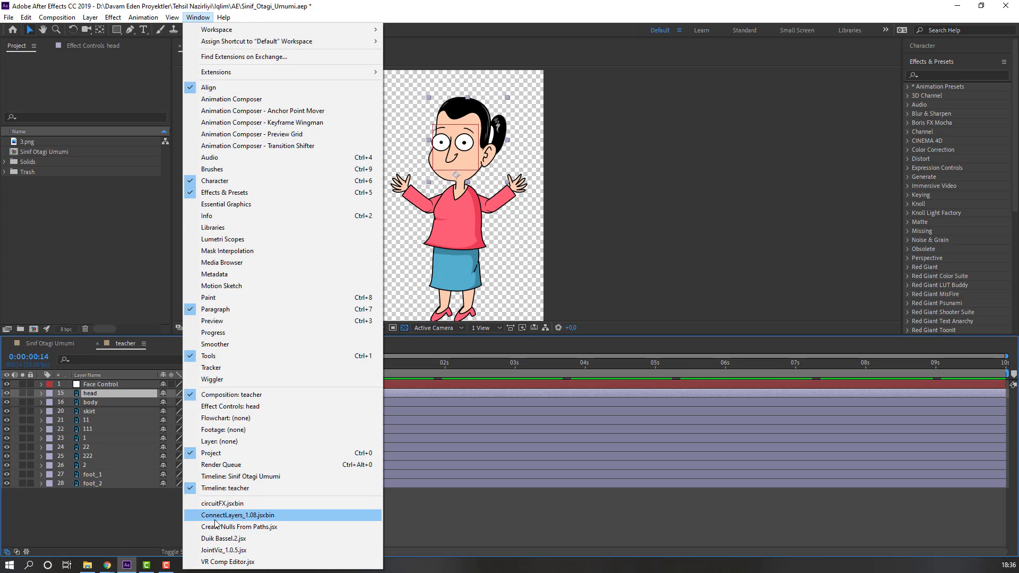
click(219, 538)
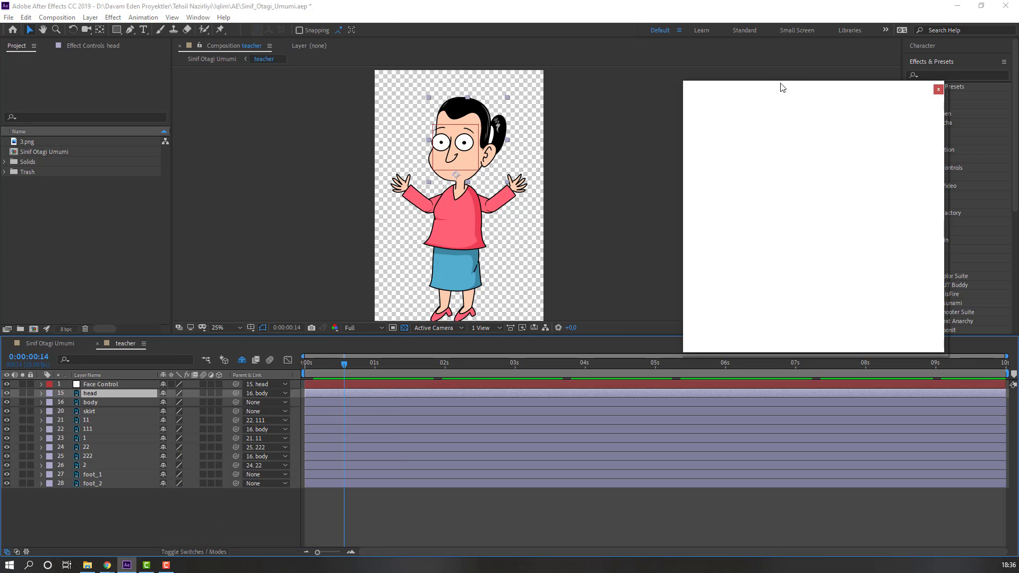
drag(775, 95, 179, 92)
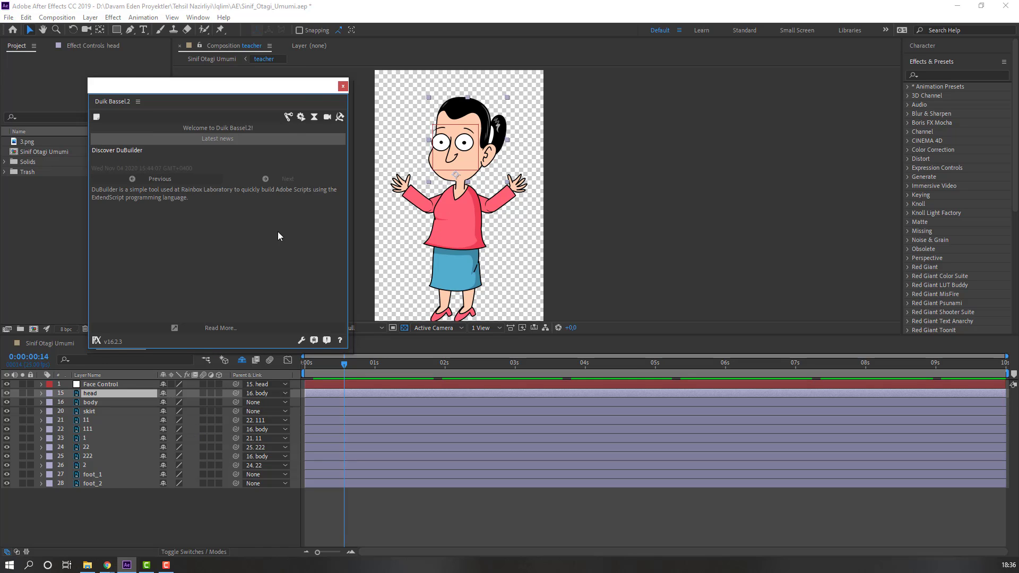
click(285, 117)
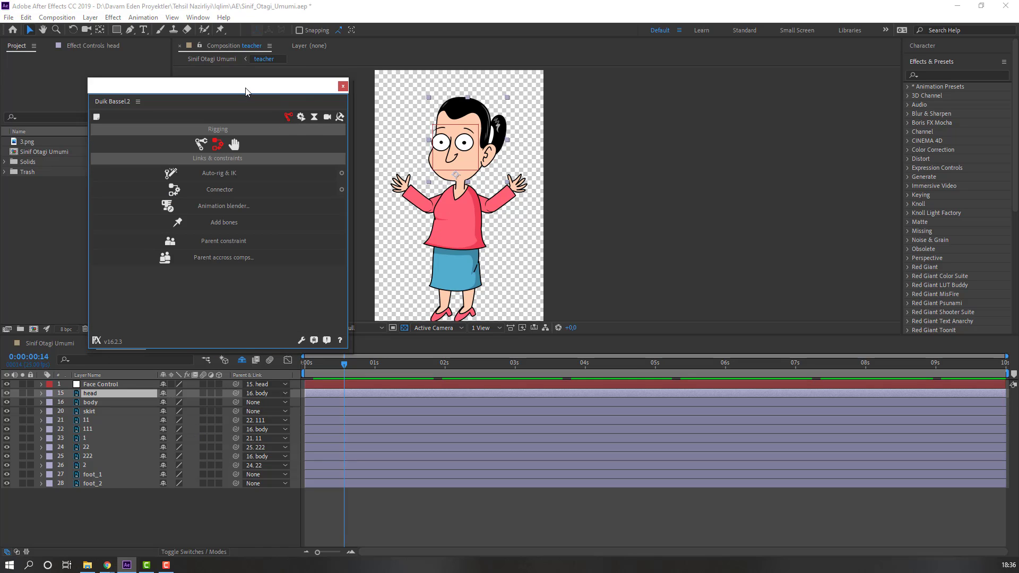
drag(246, 89, 202, 61)
Apply Auto-rig & IK to the arm layers 11, 111 and 1.
click(91, 421)
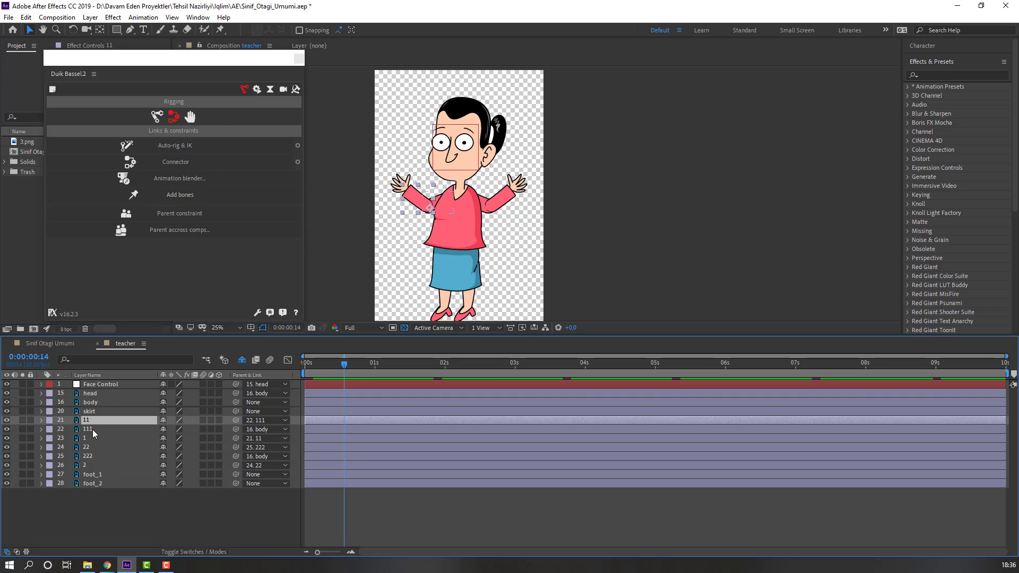
ctrl+click(92, 429)
ctrl+click(93, 438)
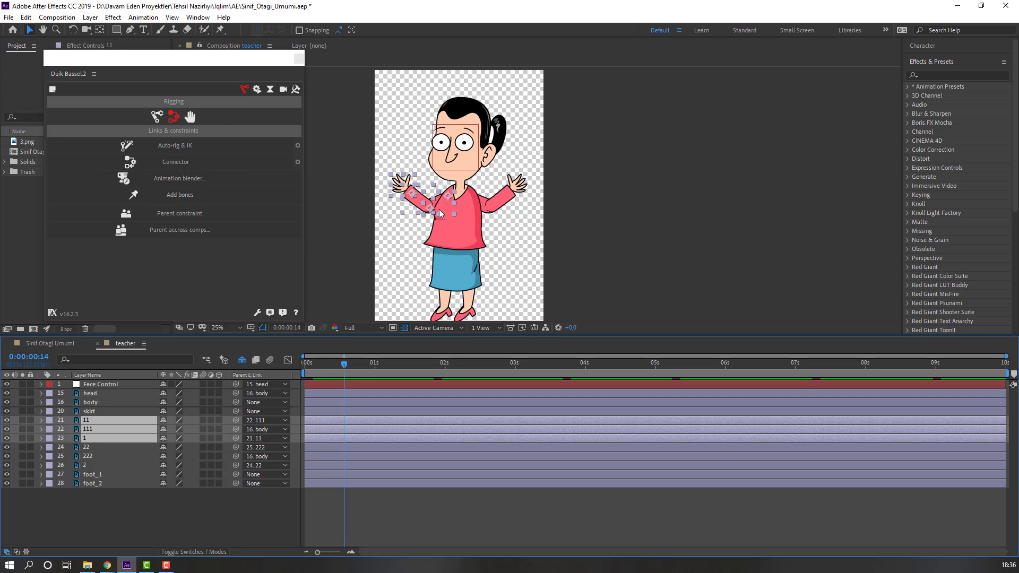
click(192, 145)
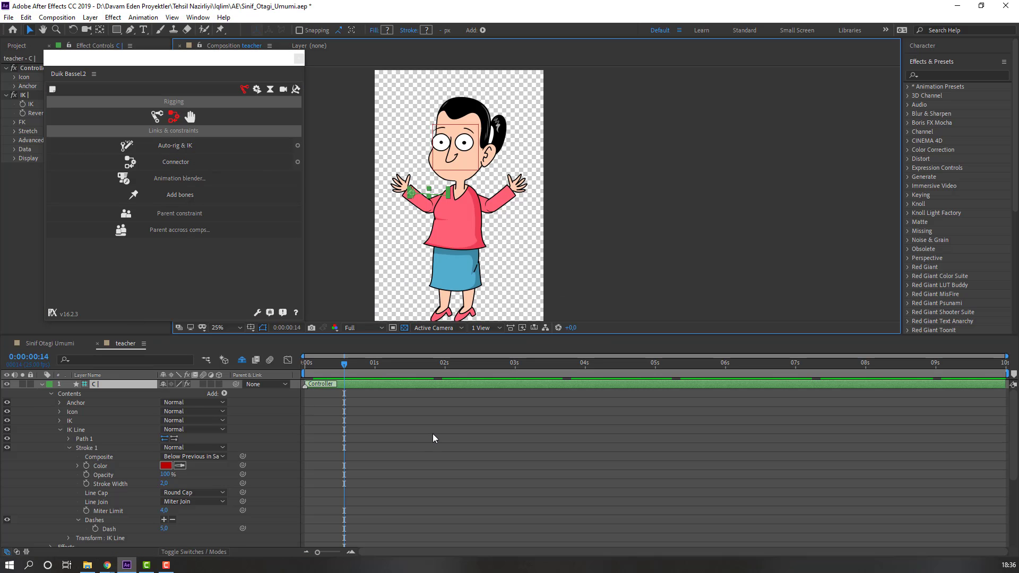
Test the first arm's IK by moving its new controller slightly outward, and collapse the controller layer's properties.
click(435, 439)
scroll(387, 236, up, 2)
drag(386, 238, 536, 243)
mouse_move(437, 200)
mouse_down()
mouse_move(451, 197)
mouse_move(414, 201)
mouse_move(452, 191)
mouse_move(431, 188)
mouse_up()
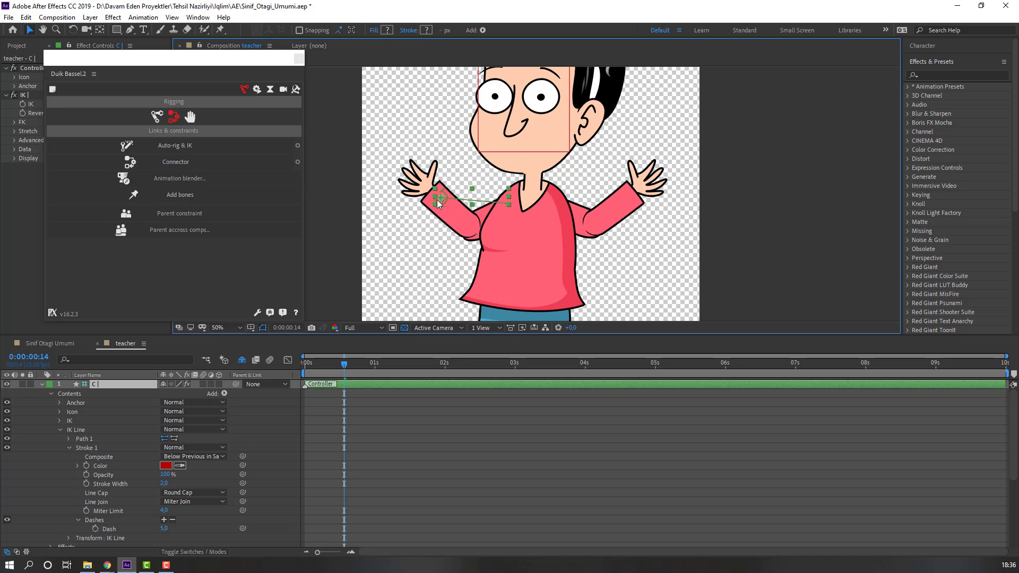
click(42, 384)
Apply Auto-rig & IK to the other arm's layers 22, 222 and 2.
click(637, 197)
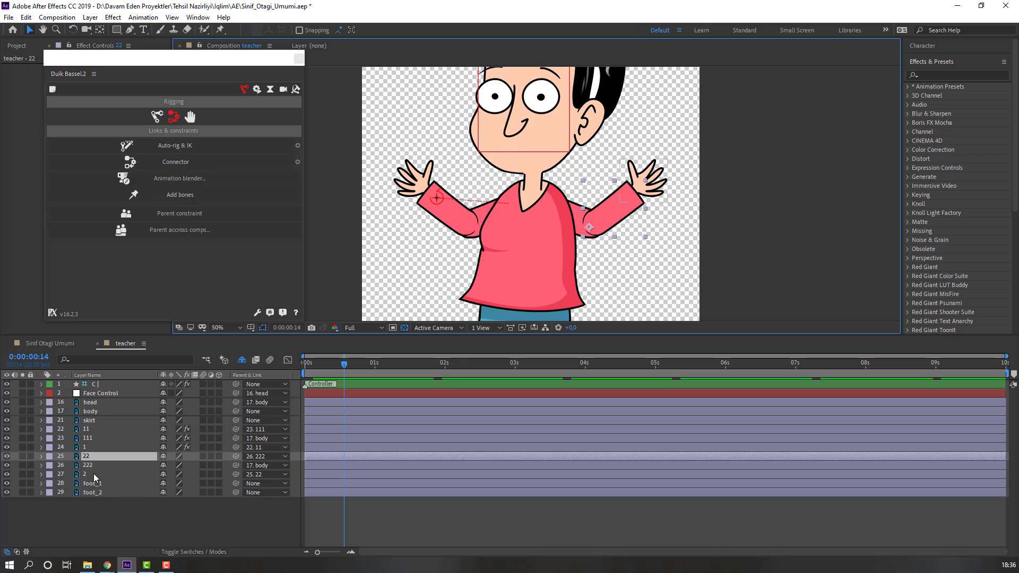
ctrl+click(96, 478)
ctrl+click(96, 471)
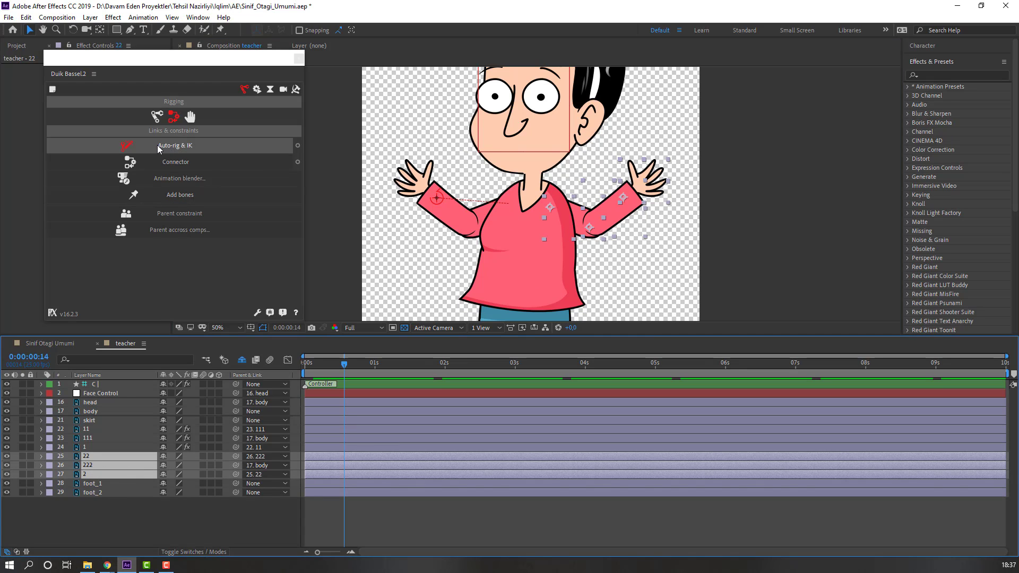
click(194, 146)
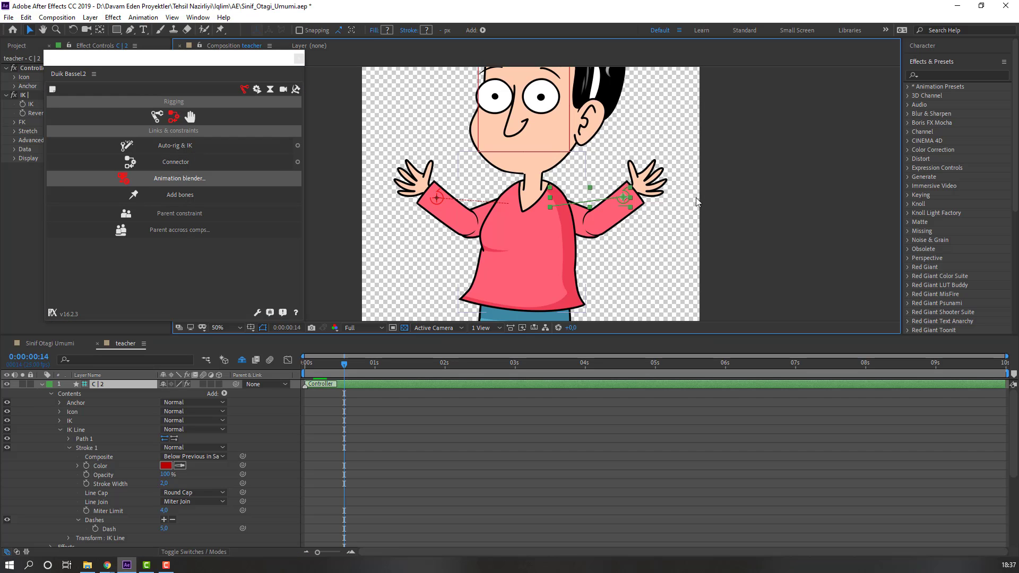
Test the second arm's controller by moving it and rotating it to -13°, undoing each change, and close the Duik Bassel.2 window.
click(747, 185)
mouse_move(622, 191)
mouse_down()
mouse_move(587, 190)
mouse_move(615, 196)
mouse_up()
key(ctrl+z)
key(r)
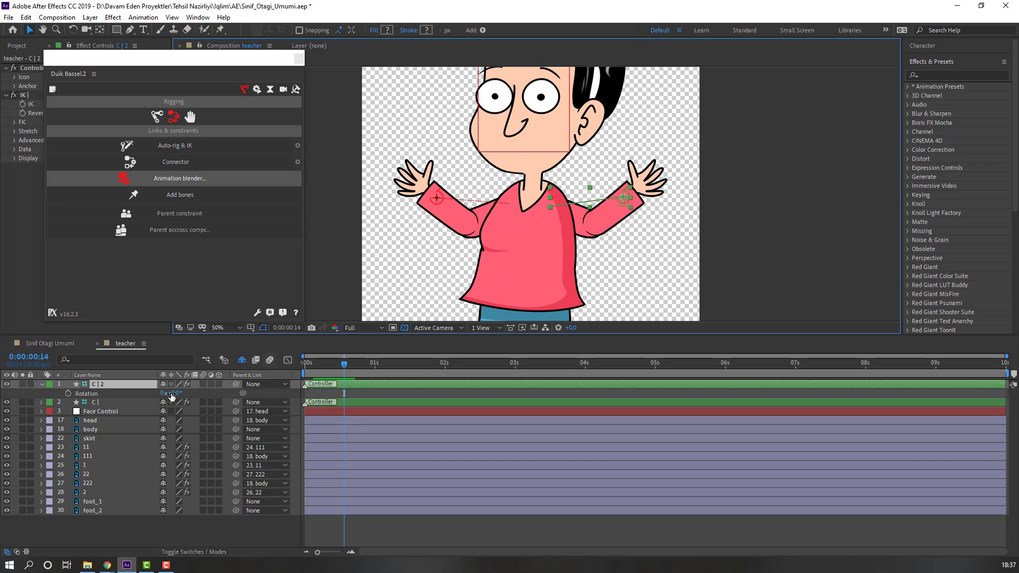
mouse_move(177, 394)
mouse_down()
mouse_move(191, 394)
mouse_move(165, 394)
mouse_up()
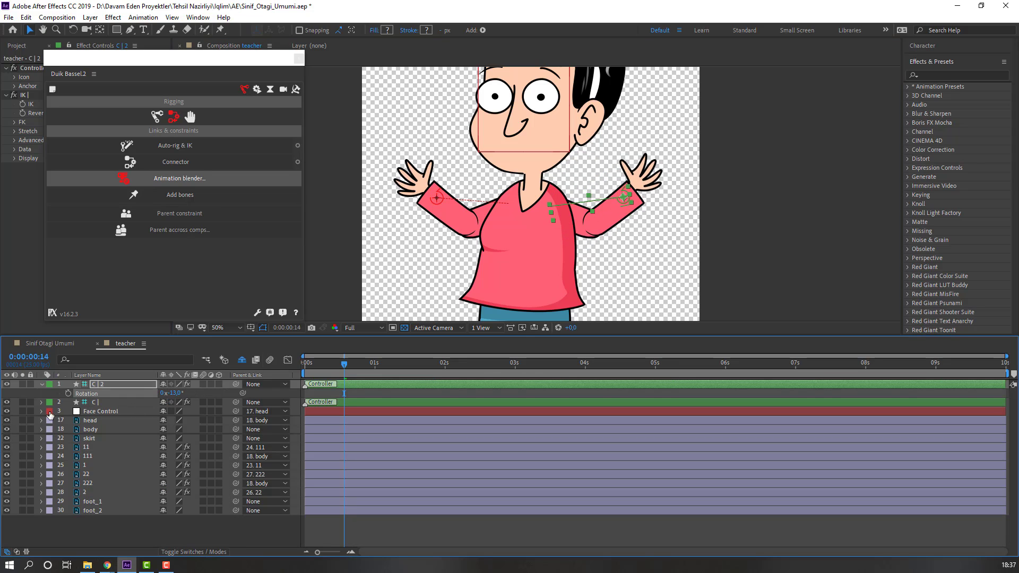
key(ctrl+z)
click(42, 386)
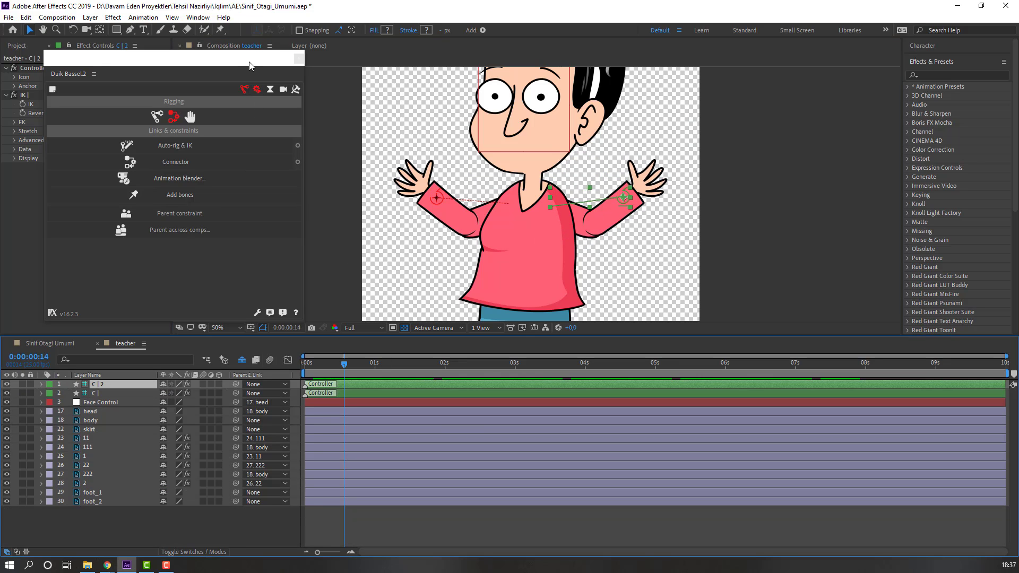
drag(250, 62, 238, 93)
click(301, 86)
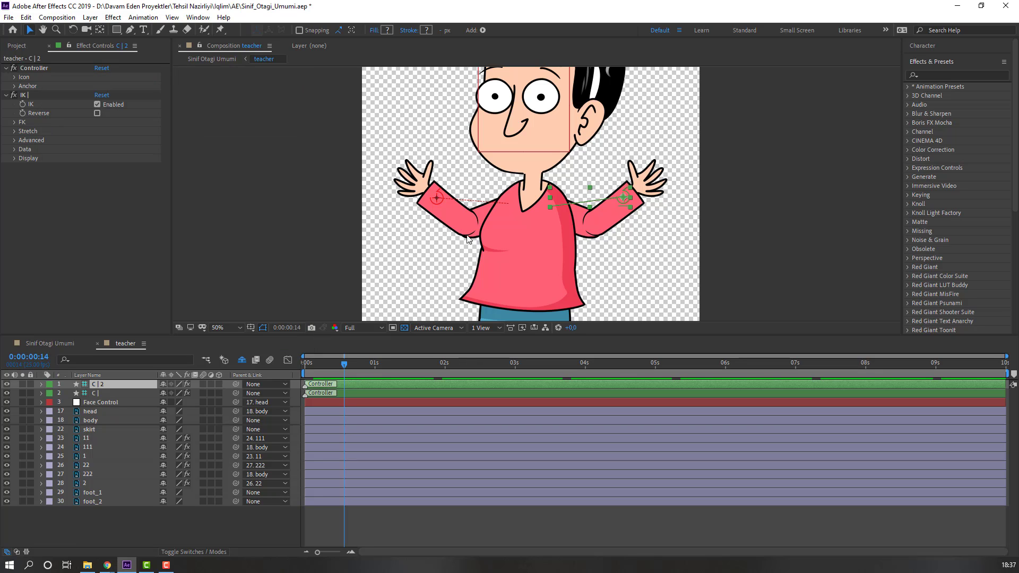
Test the arm rig by rotating the body layer, undo the rotation, and collapse the layer's properties.
drag(587, 187, 519, 148)
click(451, 234)
key(r)
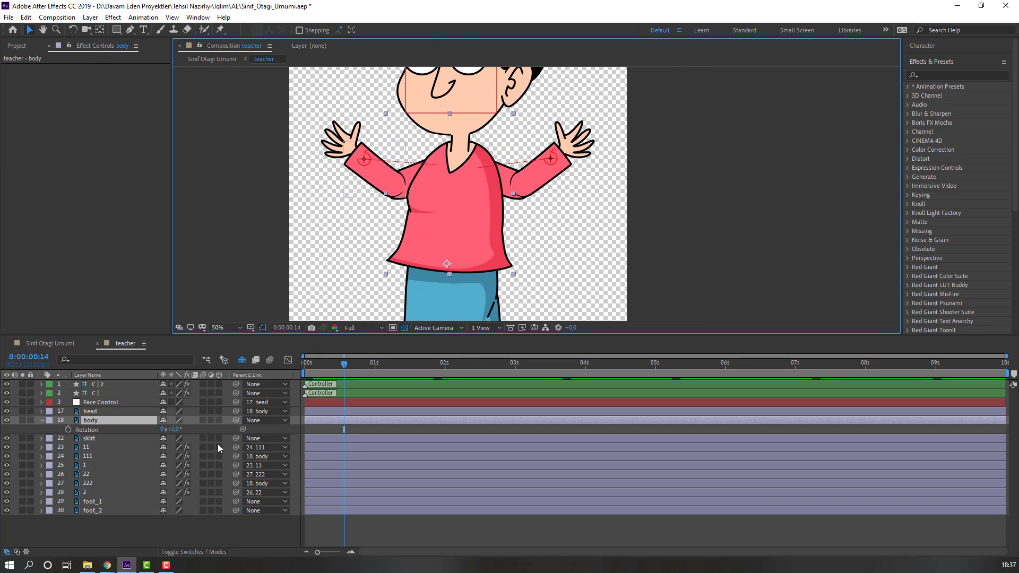
drag(178, 434, 181, 434)
scroll(447, 249, down, 2)
key(ctrl+z)
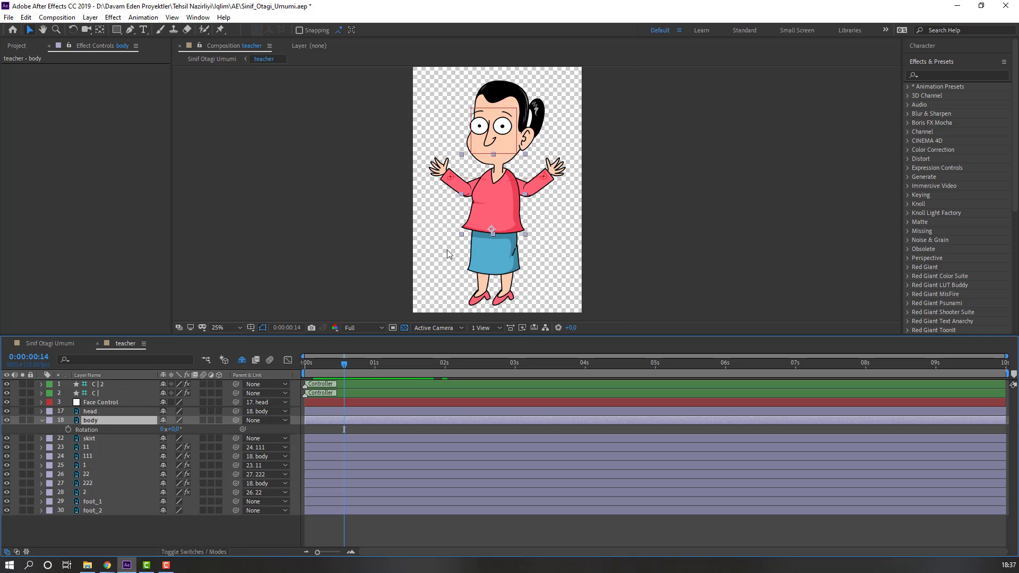
click(327, 242)
click(41, 421)
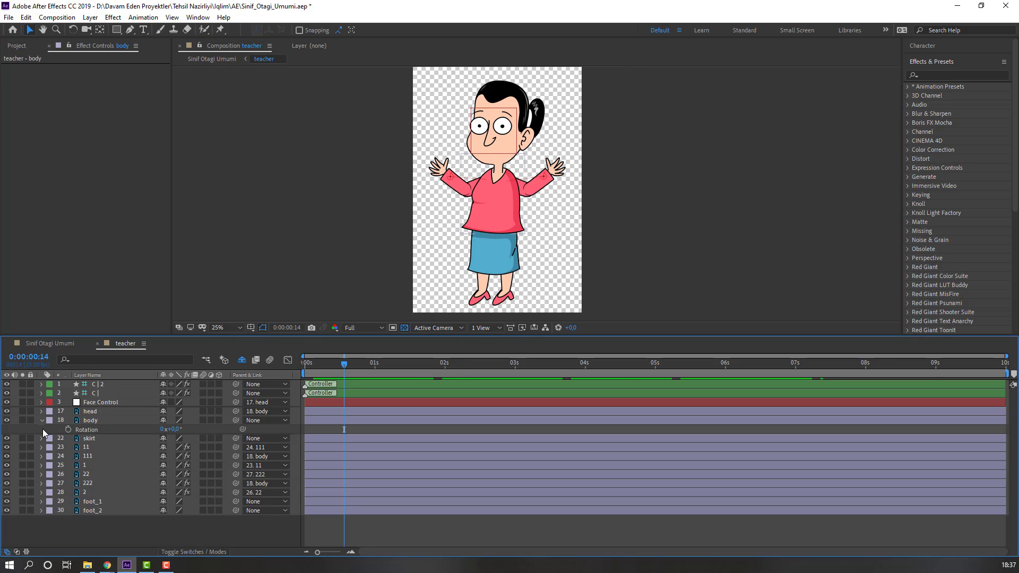
Parent the body layer to the skirt, and move the skirt's anchor point to its upper end while soloed.
click(94, 423)
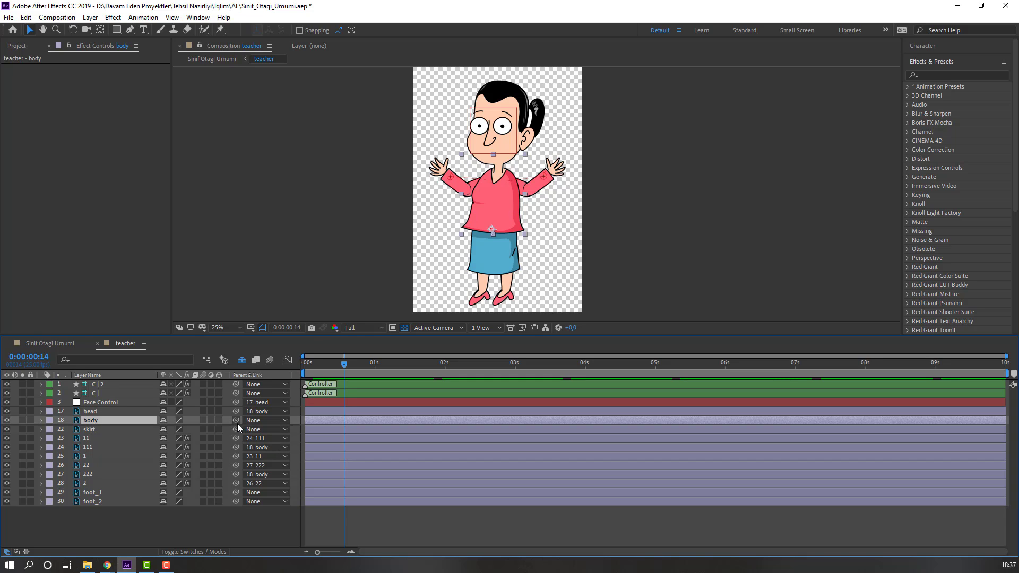
drag(152, 413, 90, 428)
click(88, 430)
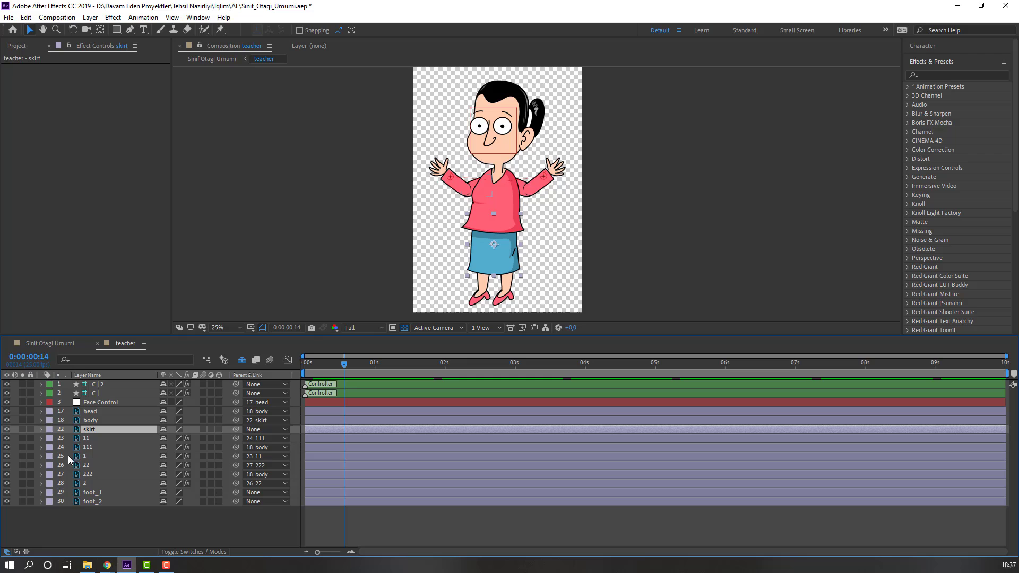
click(23, 431)
key(y)
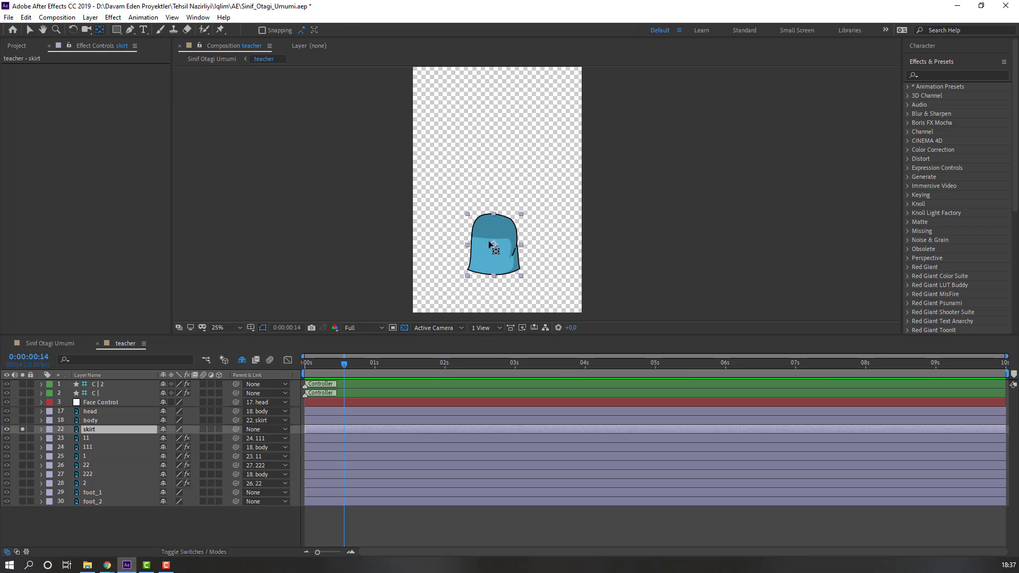
drag(489, 244, 493, 219)
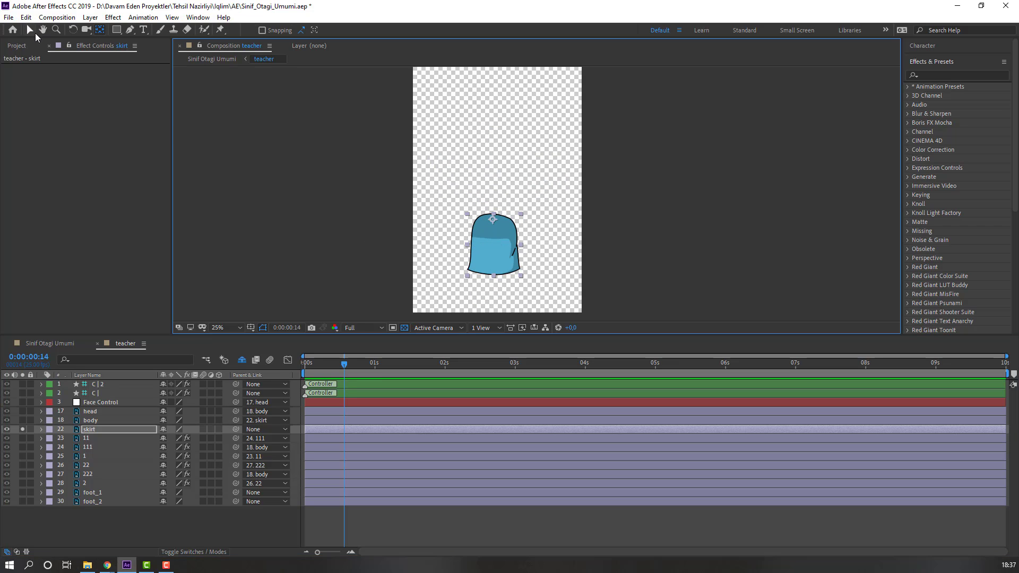
click(32, 31)
click(23, 428)
Show the skirt layer's Rotation property.
key(r)
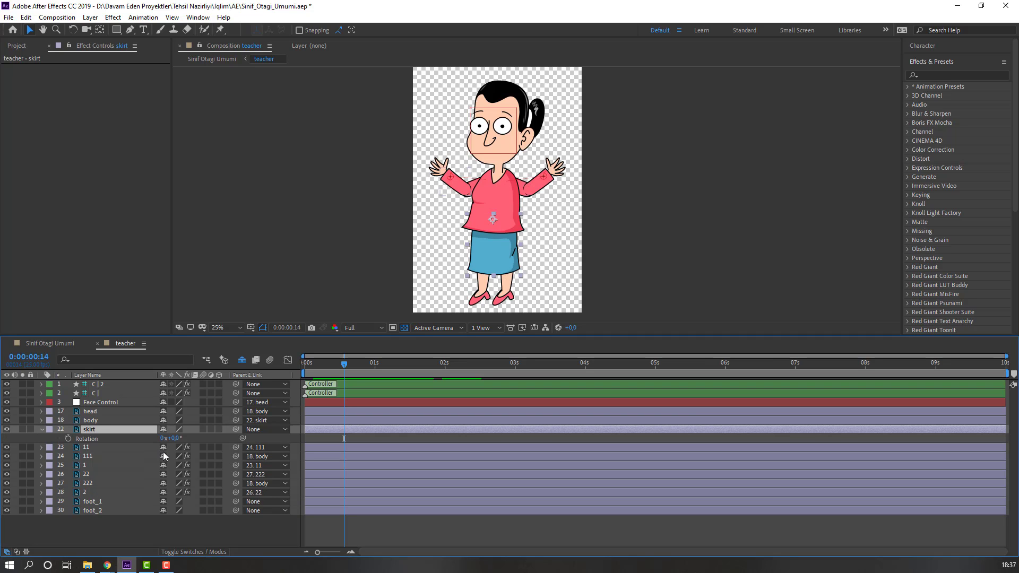